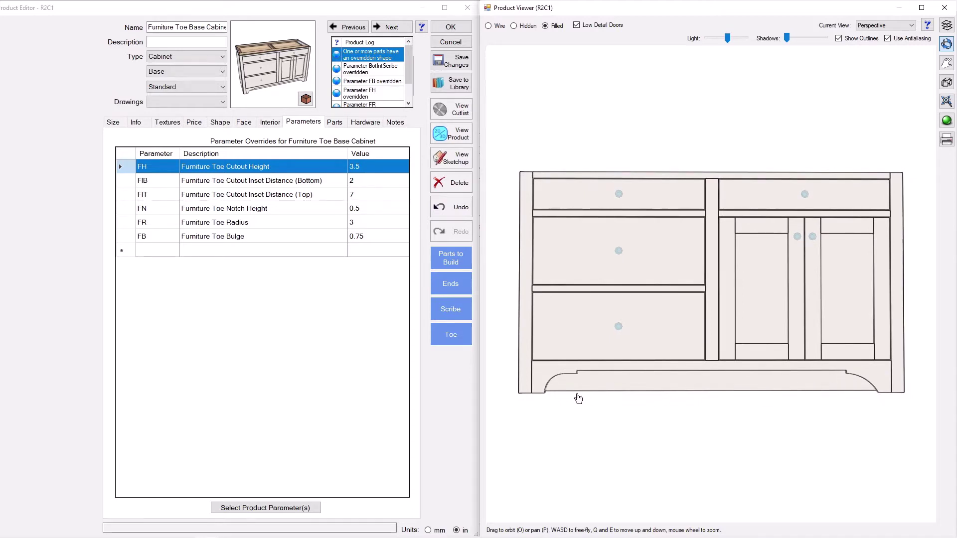
- Examine the cabinet's furniture toe parameter overrides, including the cutout height, toe radius and toe bulge
drag(532, 390, 544, 394)
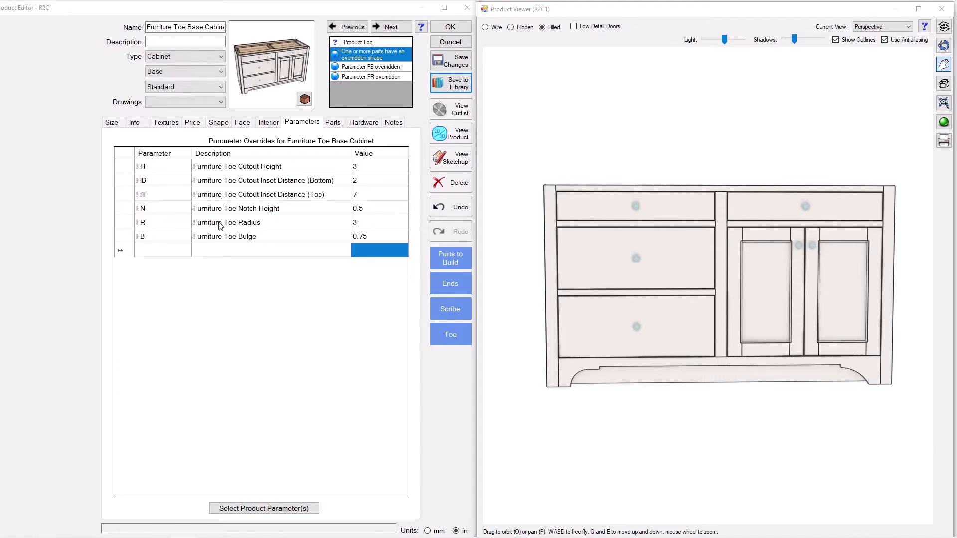
click(154, 168)
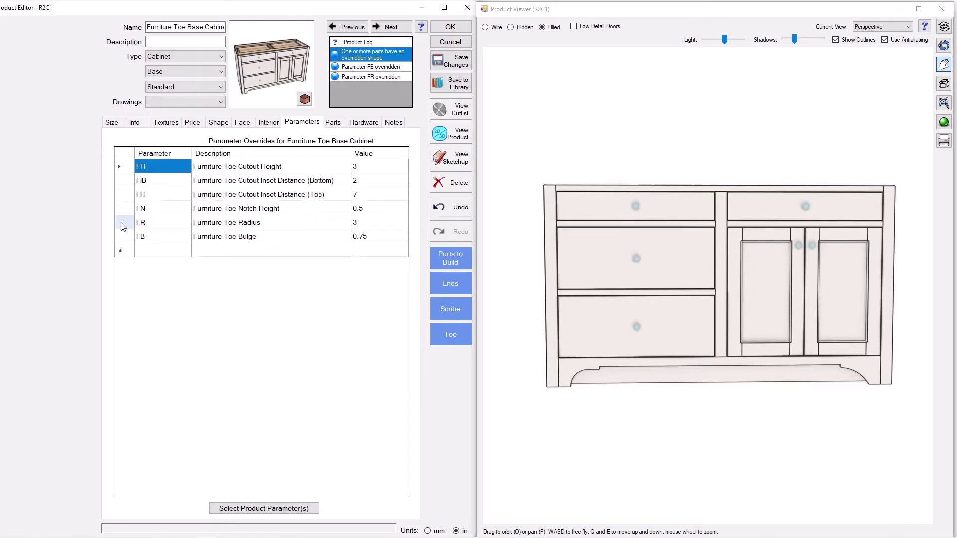
click(172, 228)
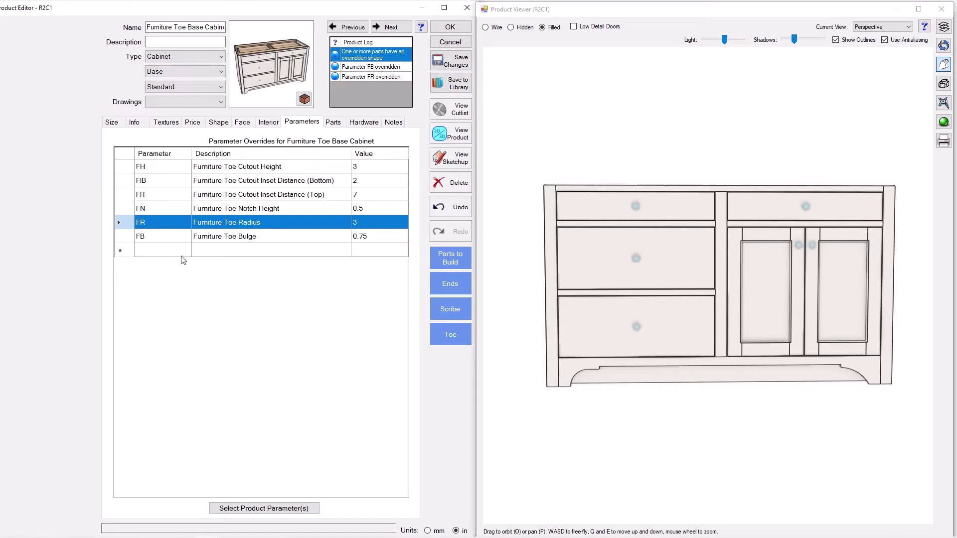
click(119, 236)
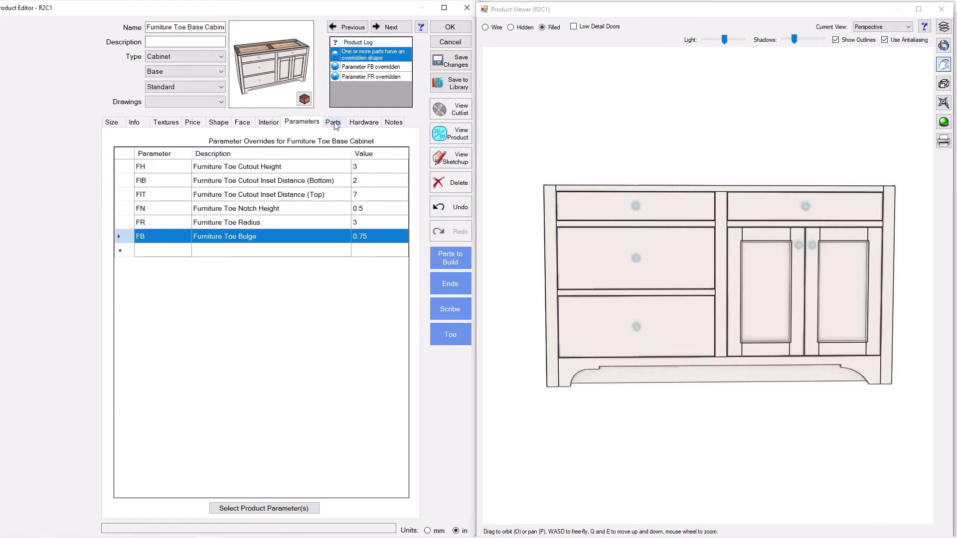
- Add the Face category's Bottom Rail Width (Base Cabs) parameter, BR, to the cabinet's parameter overrides
click(243, 122)
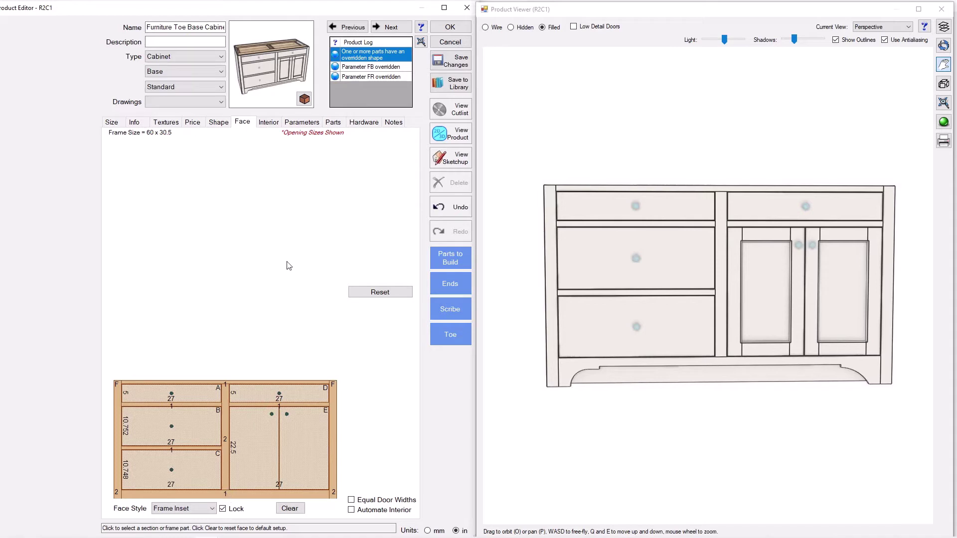
click(302, 123)
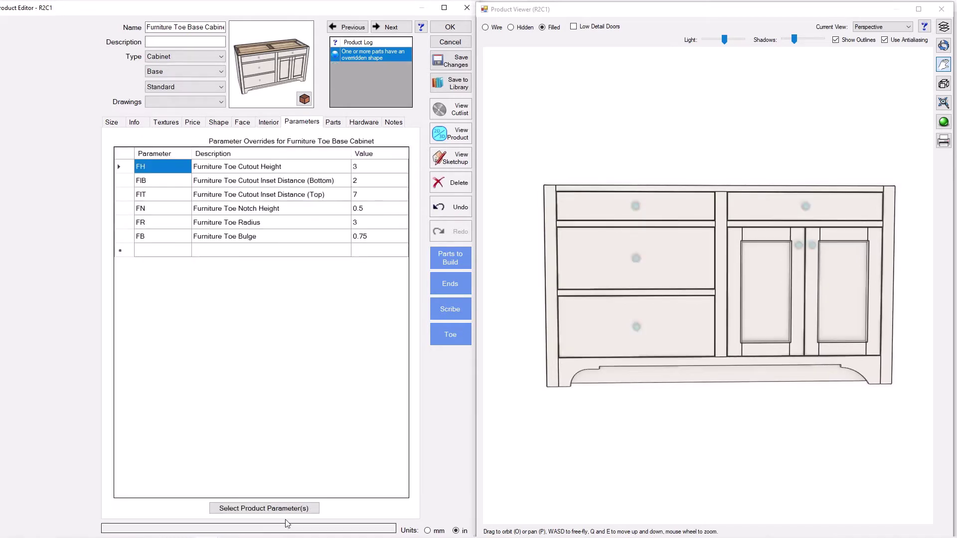
click(258, 510)
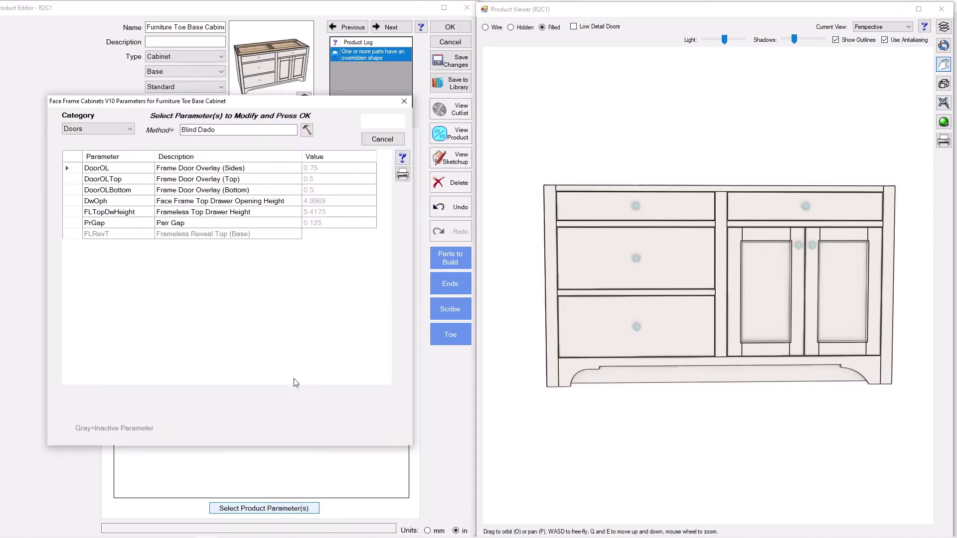
click(131, 130)
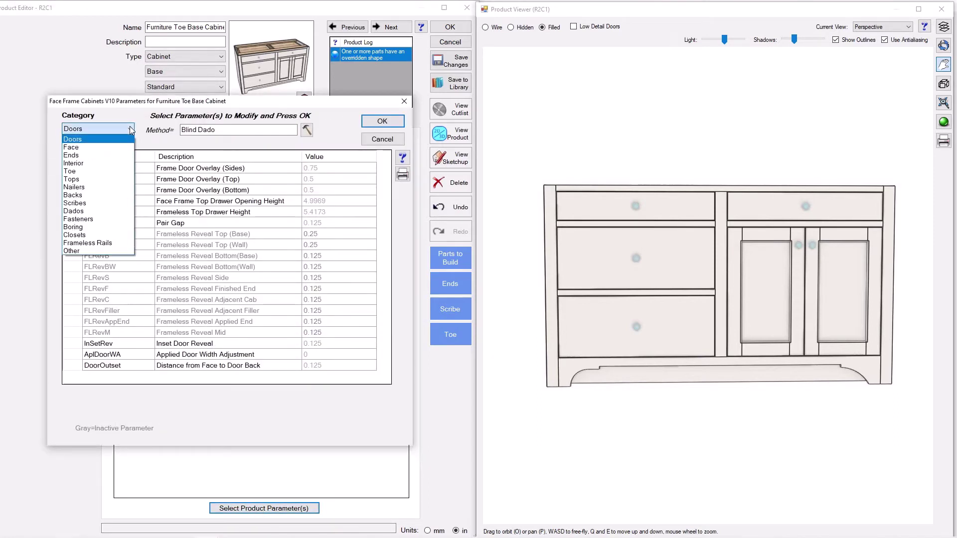
click(92, 149)
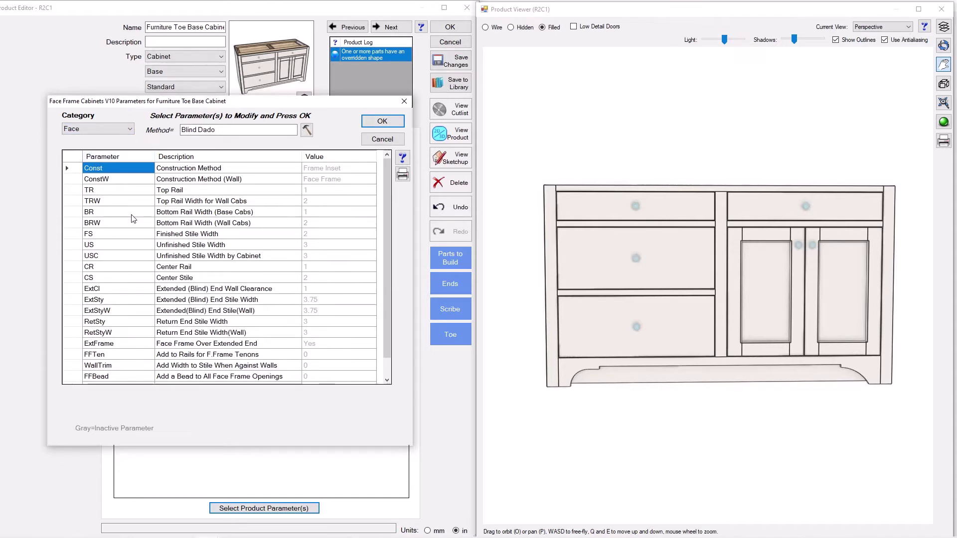
click(71, 213)
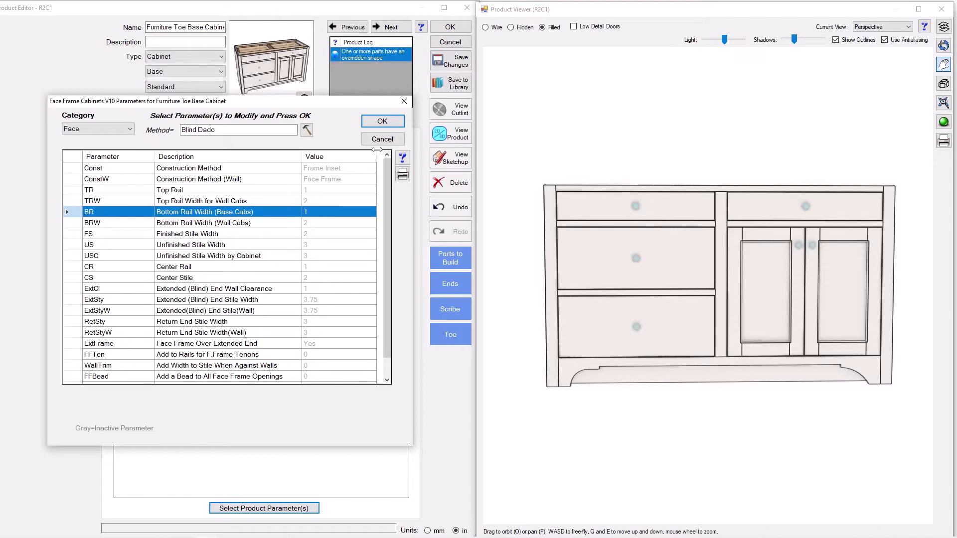
click(385, 123)
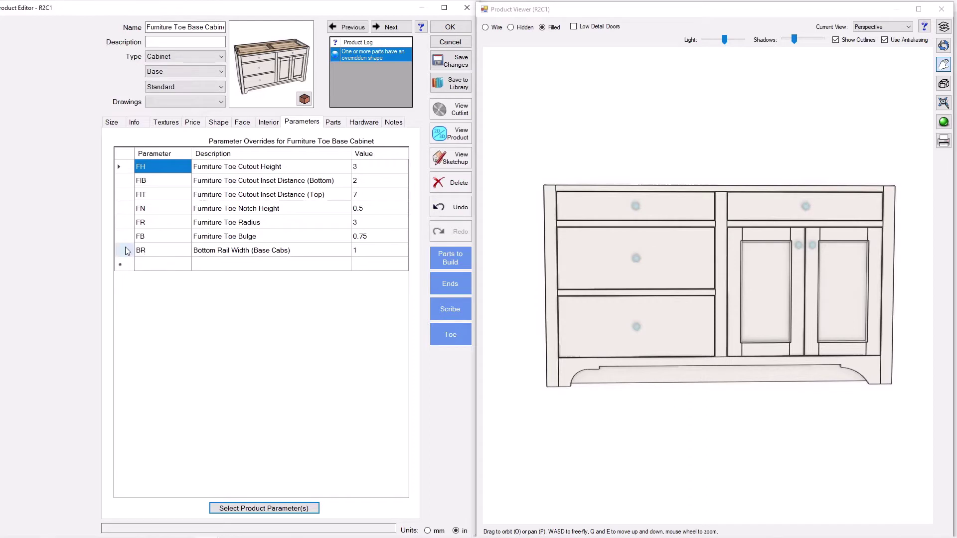
click(124, 250)
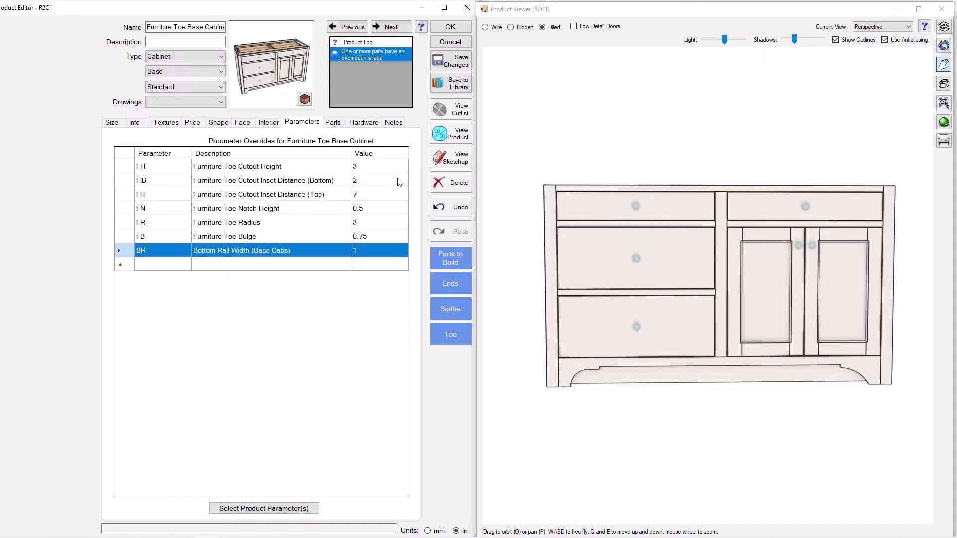
- Rebuild the cabinet's 3/4 MDF bottom rail part BR and select the rebuilt rail in the parts list
click(333, 122)
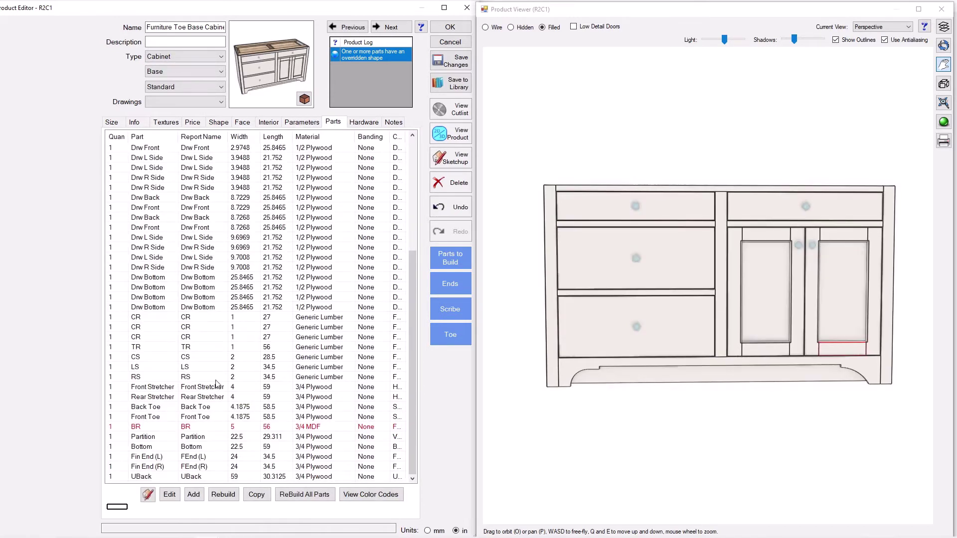
click(113, 428)
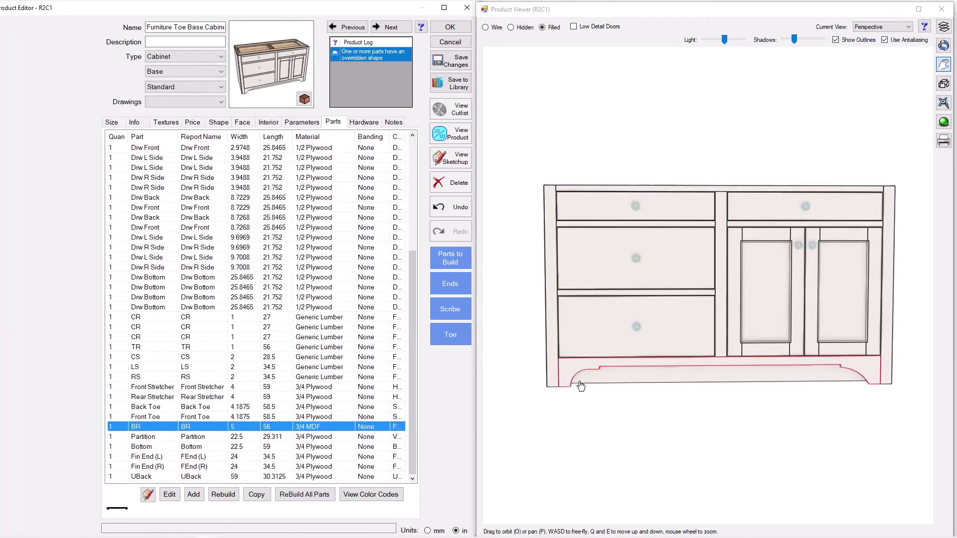
click(224, 495)
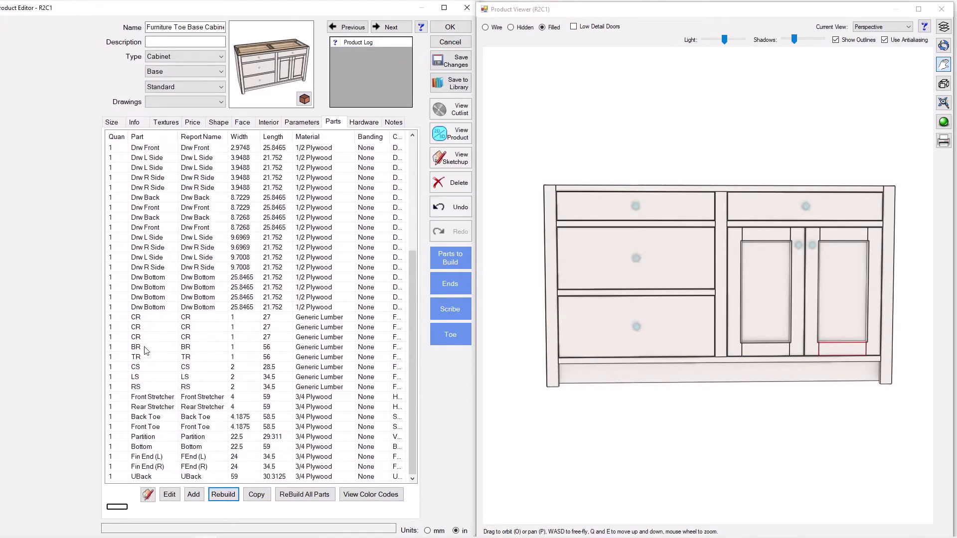
click(187, 349)
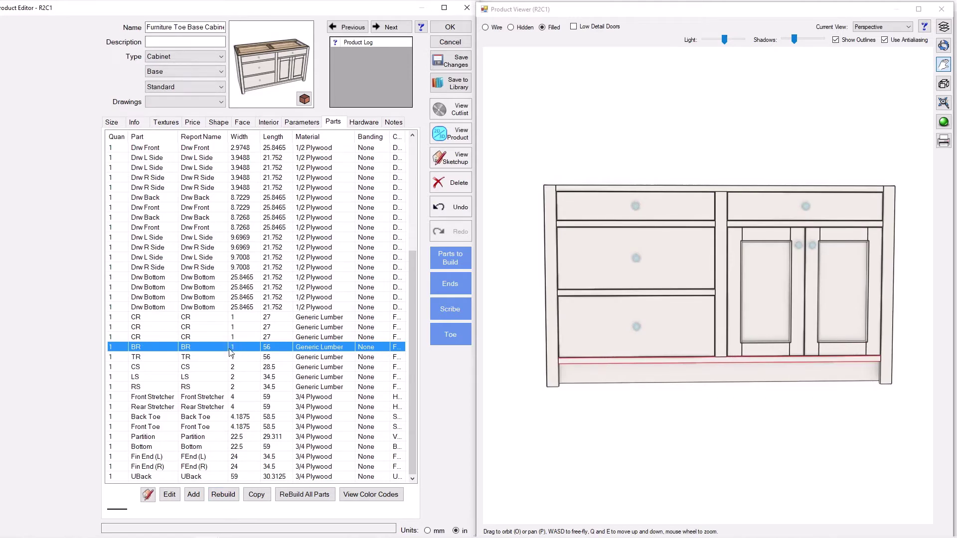
- Set the default width formula of the bottom rail part BR to BR+ToeH
click(302, 121)
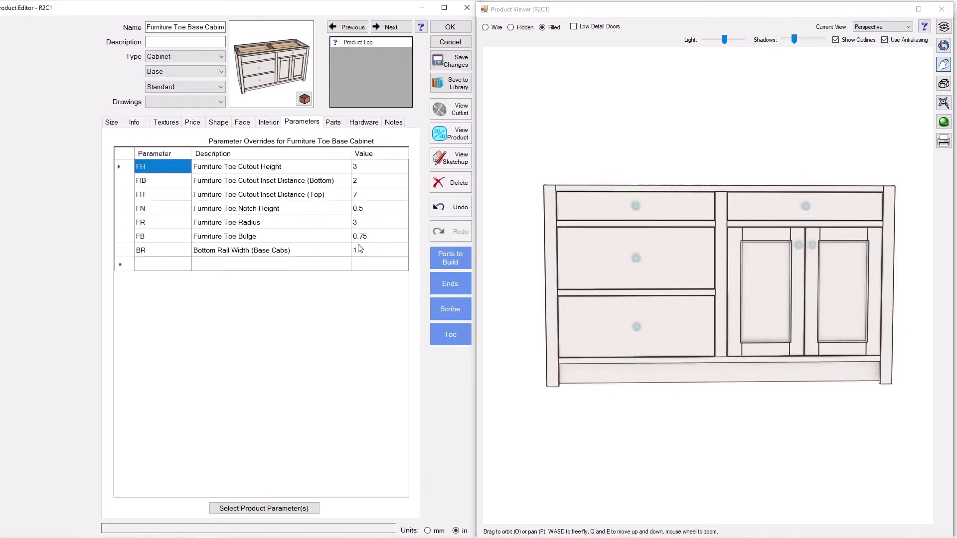
click(334, 123)
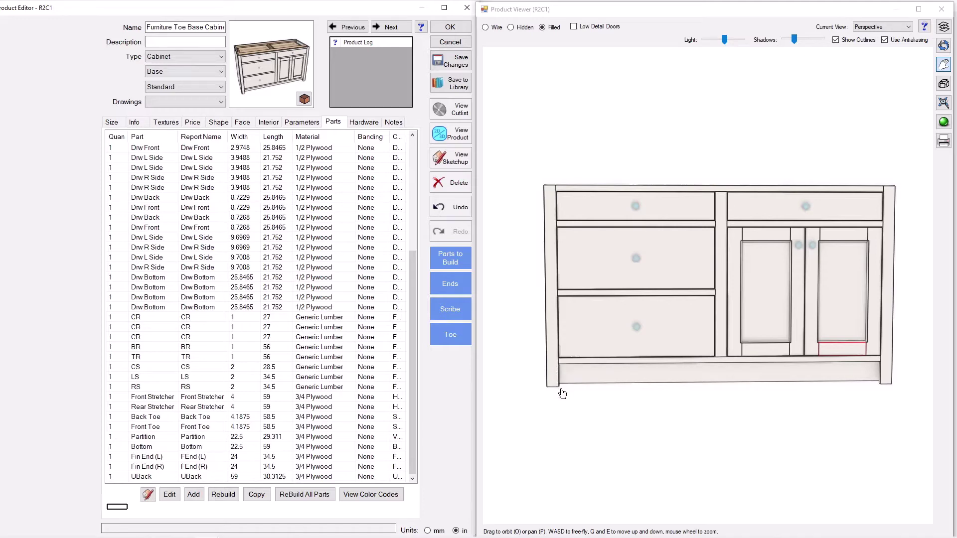
click(141, 349)
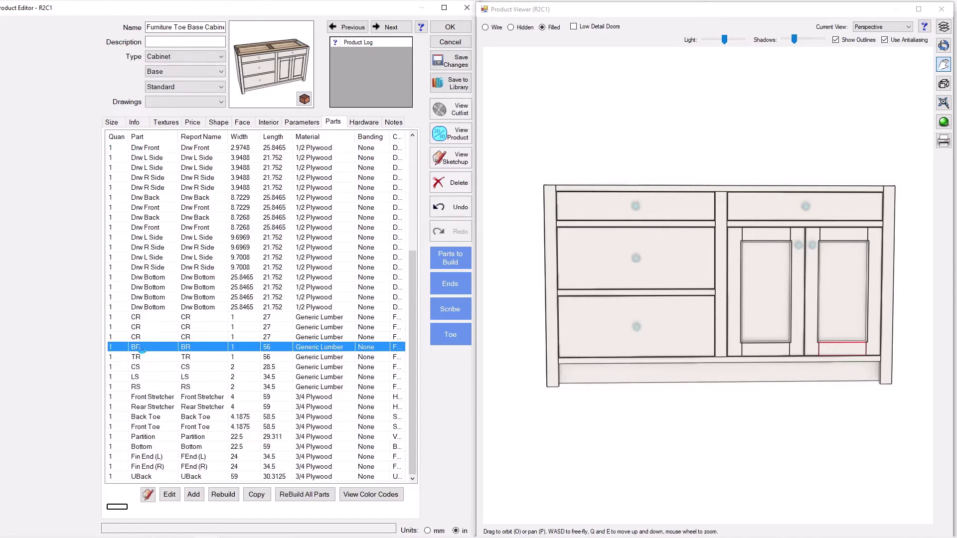
click(170, 495)
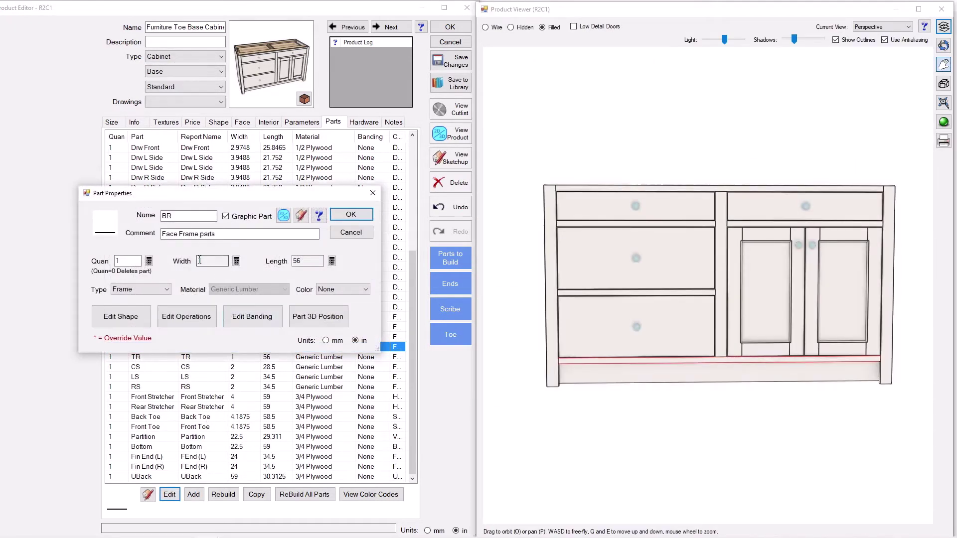
click(237, 262)
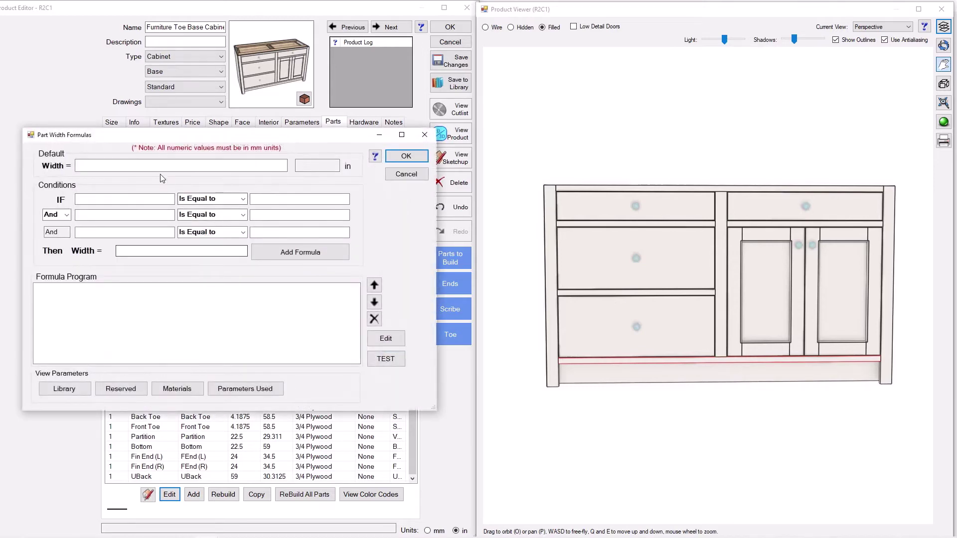
click(160, 166)
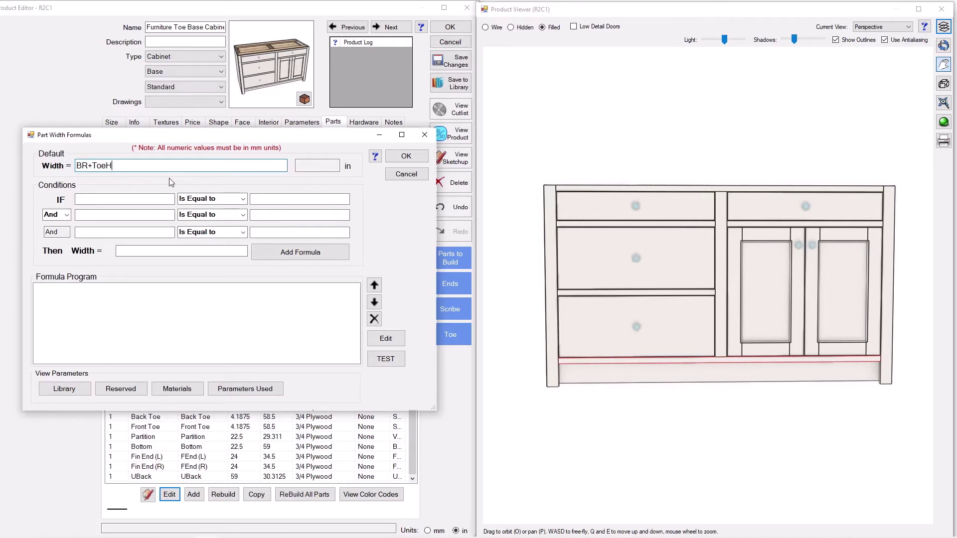
click(420, 156)
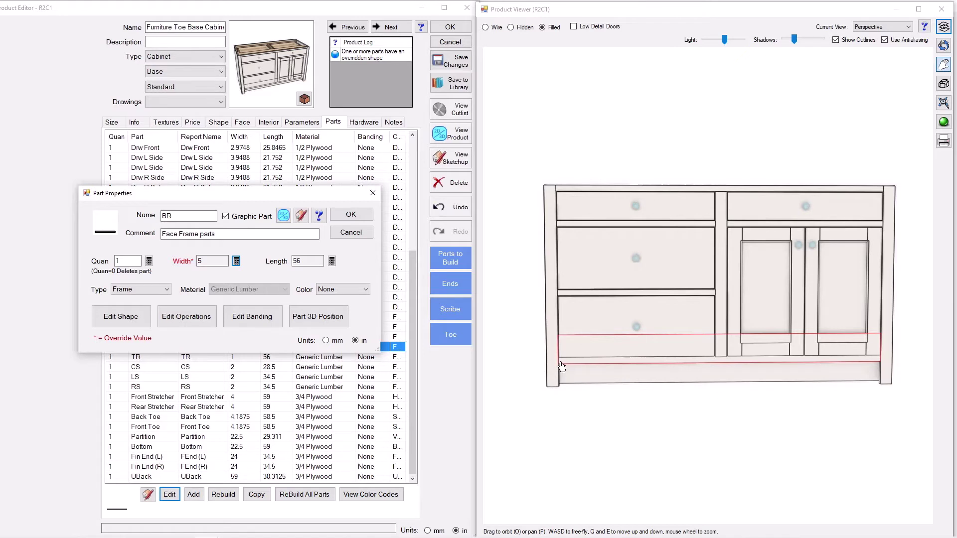
- Set the bottom rail's Z (Bottom -> Top) position formula to 0 in its 3D position settings
click(313, 316)
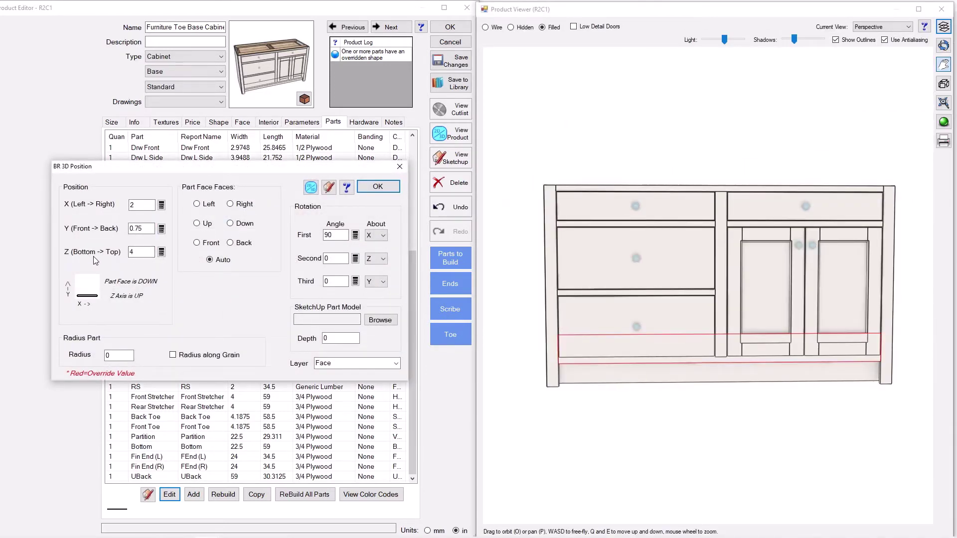
click(136, 253)
click(162, 252)
click(101, 165)
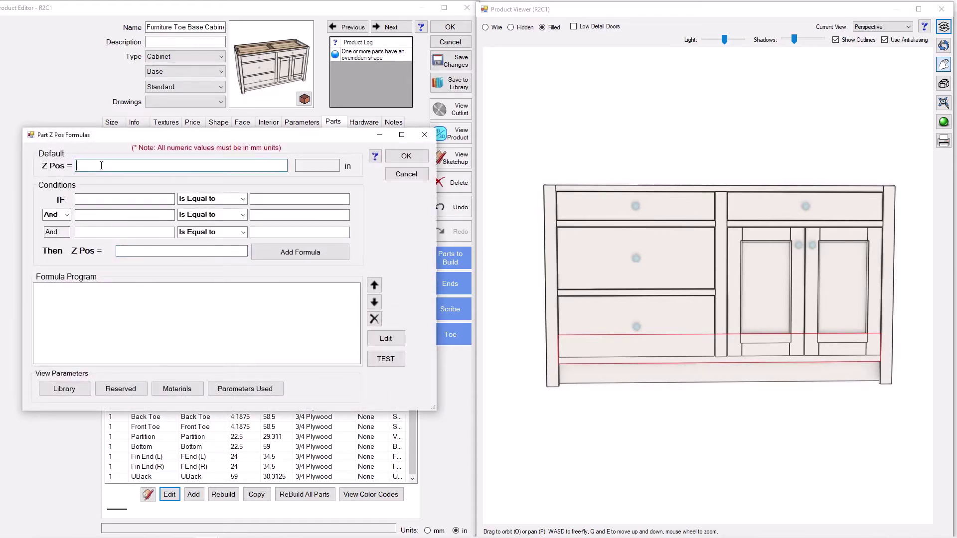
text(0)
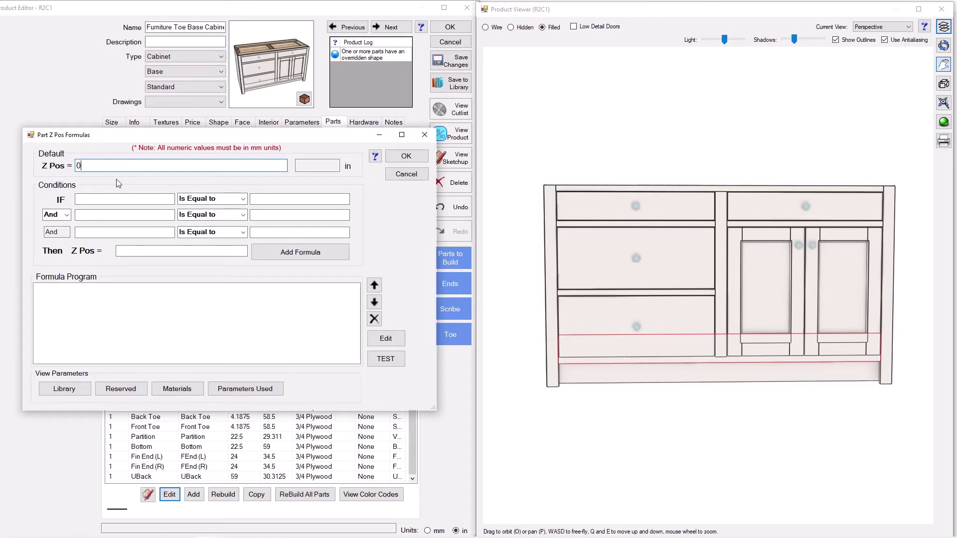
click(402, 156)
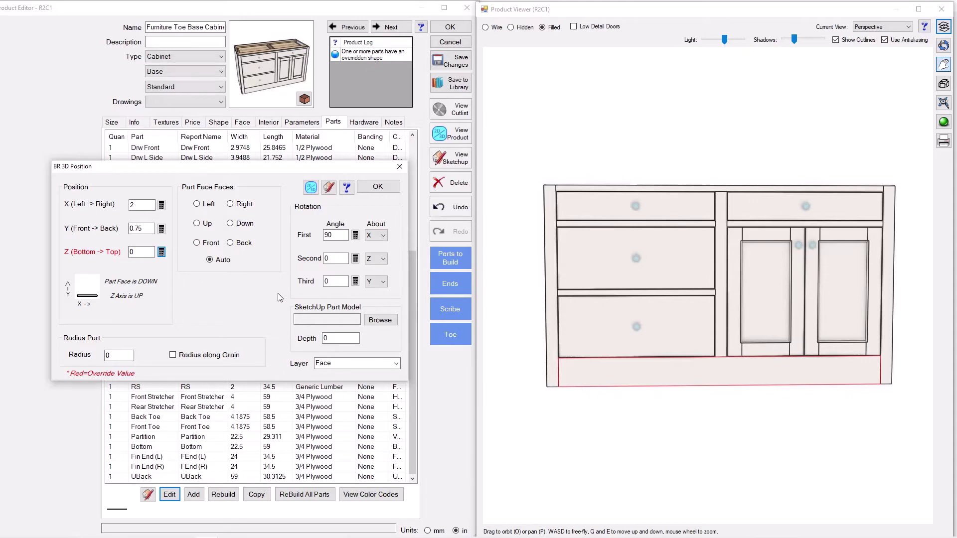
click(378, 188)
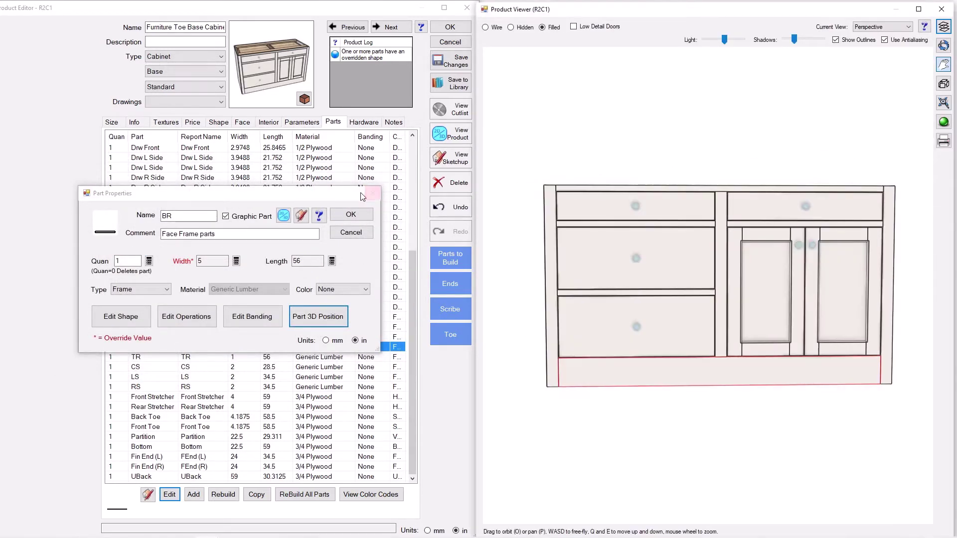
- Add a point to the lower edge of the bottom rail's shape and set its X formula to FIB
click(111, 321)
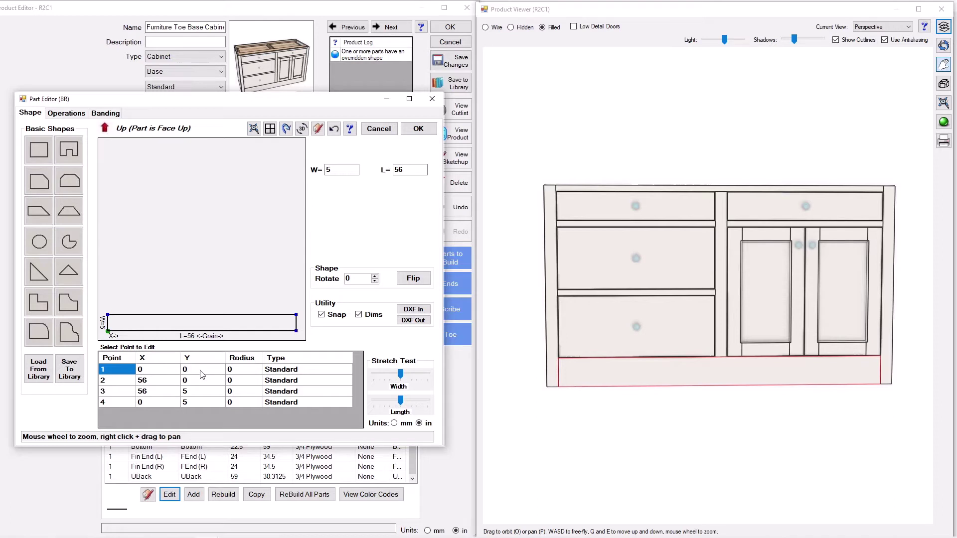
click(131, 331)
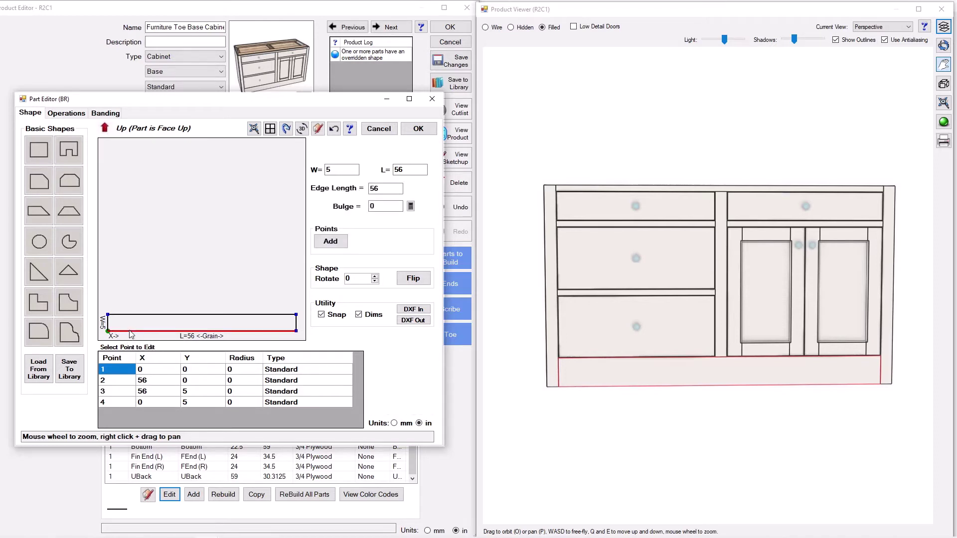
click(331, 242)
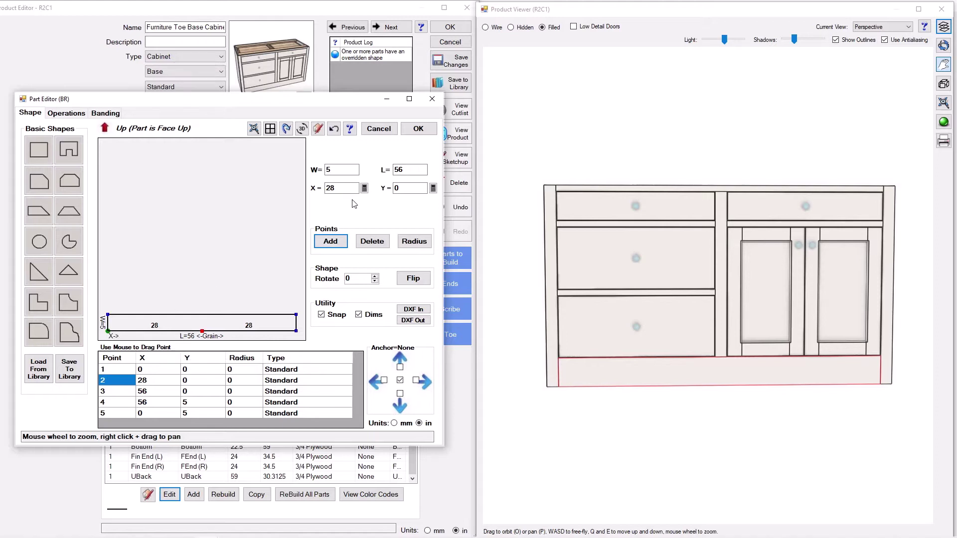
click(364, 189)
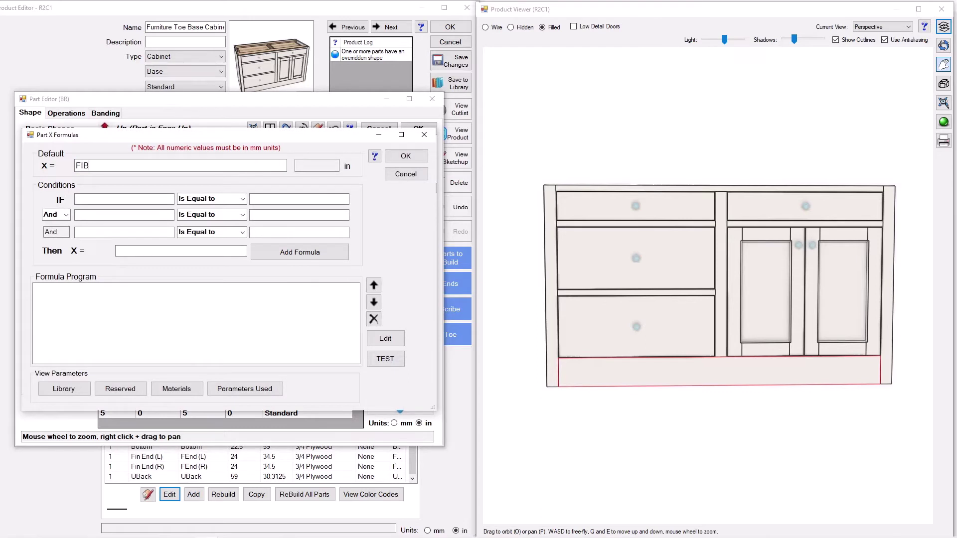
click(388, 361)
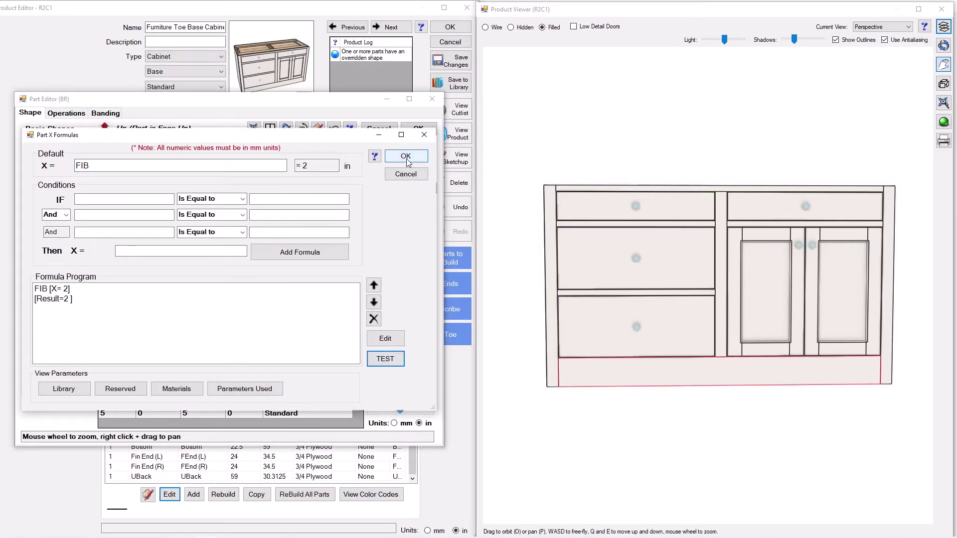
click(408, 158)
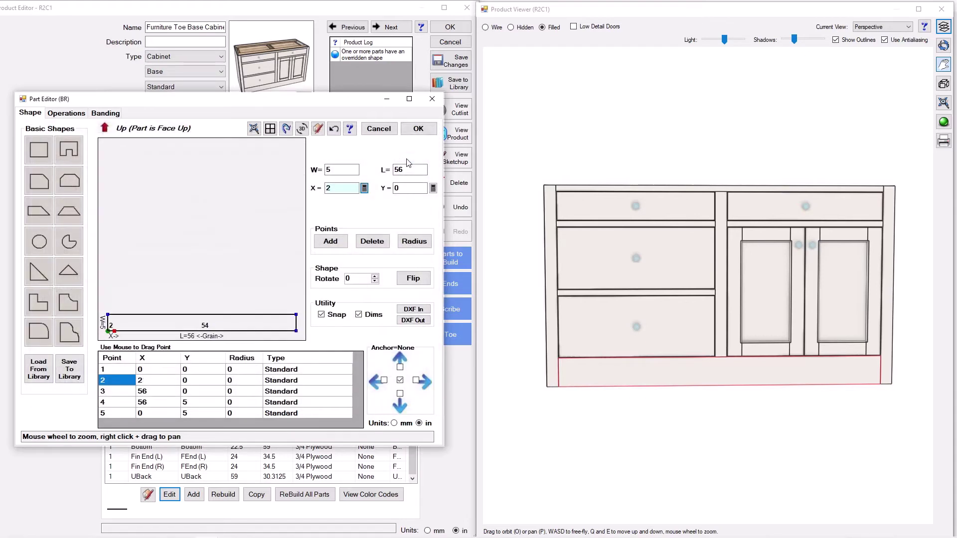
- Set the Y formula of point 2 on the bottom rail's lower edge to 0
click(434, 189)
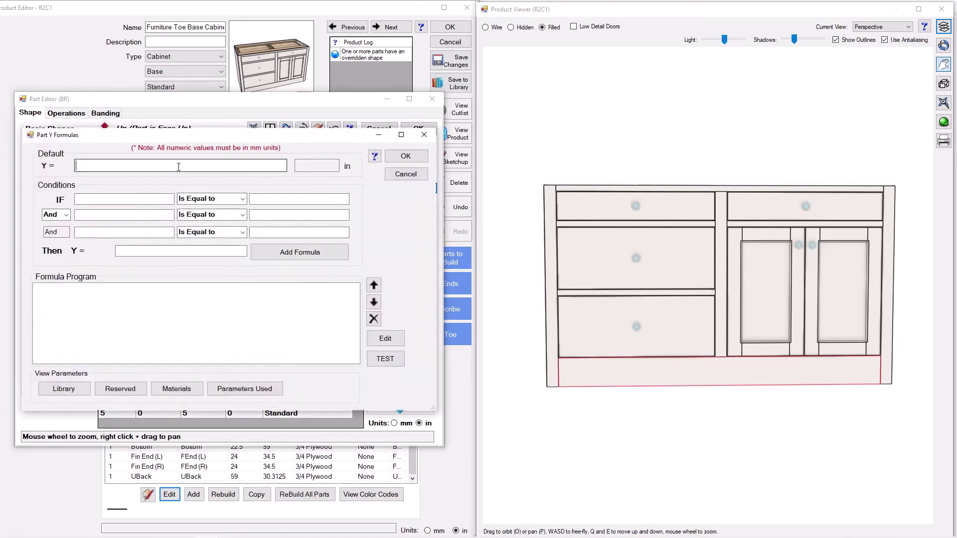
click(406, 156)
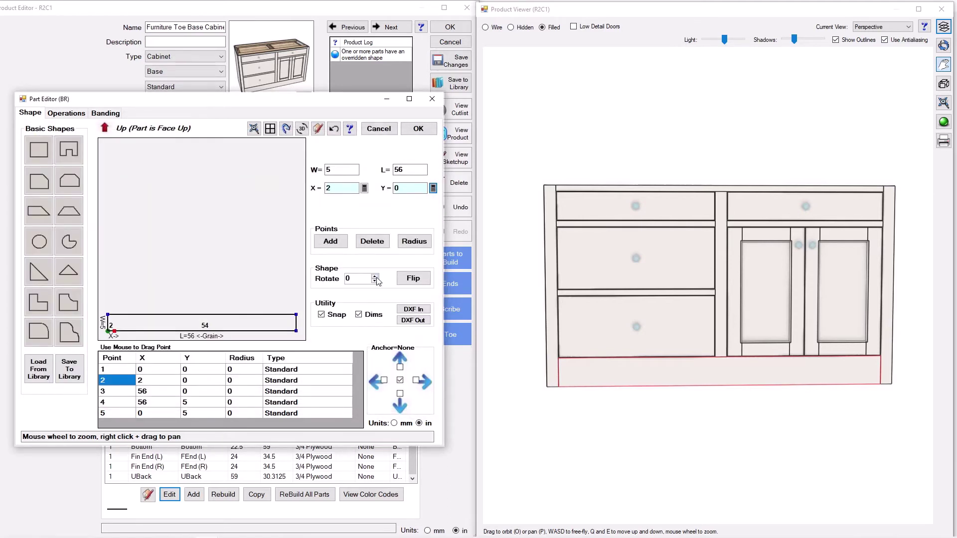
- Add point 3 on the bottom rail's long lower edge with Y formula FH-FN and X formula FIB
click(203, 332)
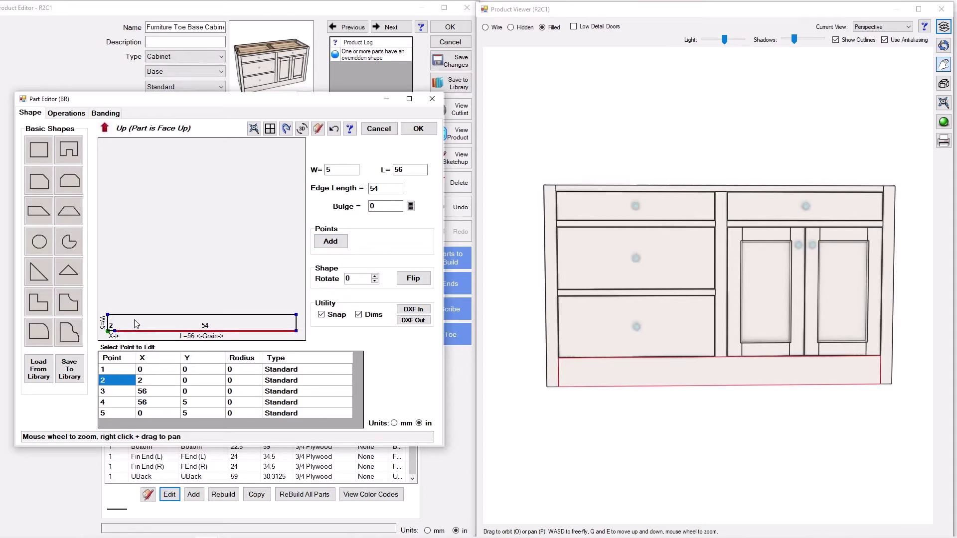
click(330, 241)
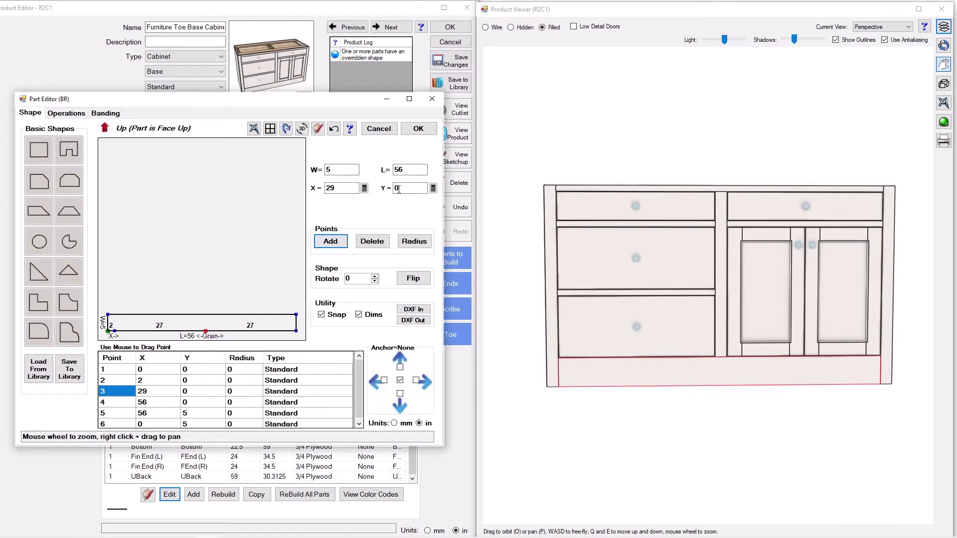
click(434, 188)
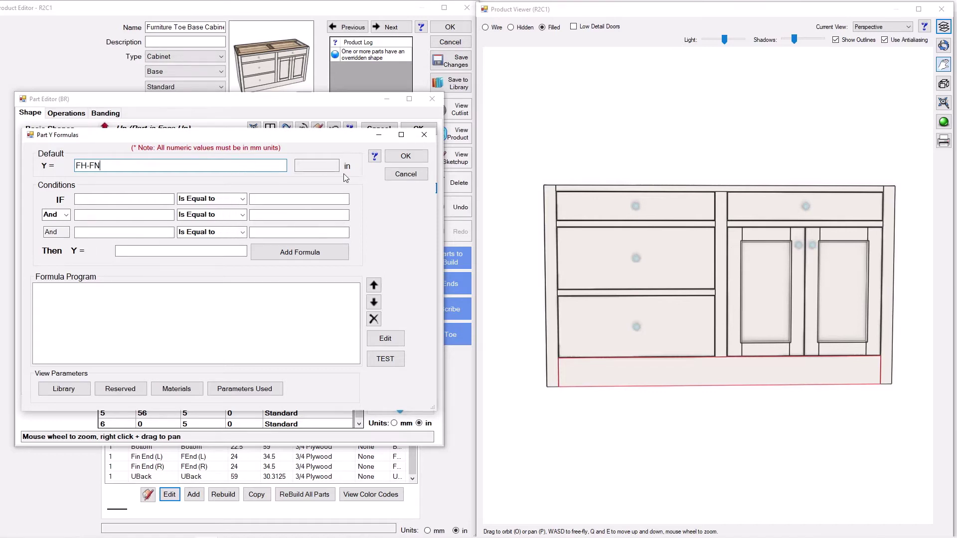
click(405, 156)
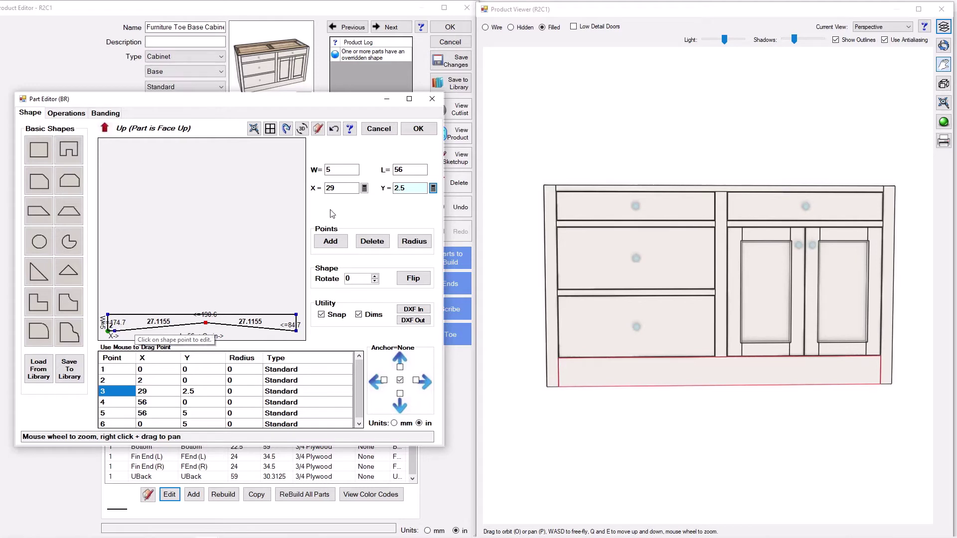
click(364, 188)
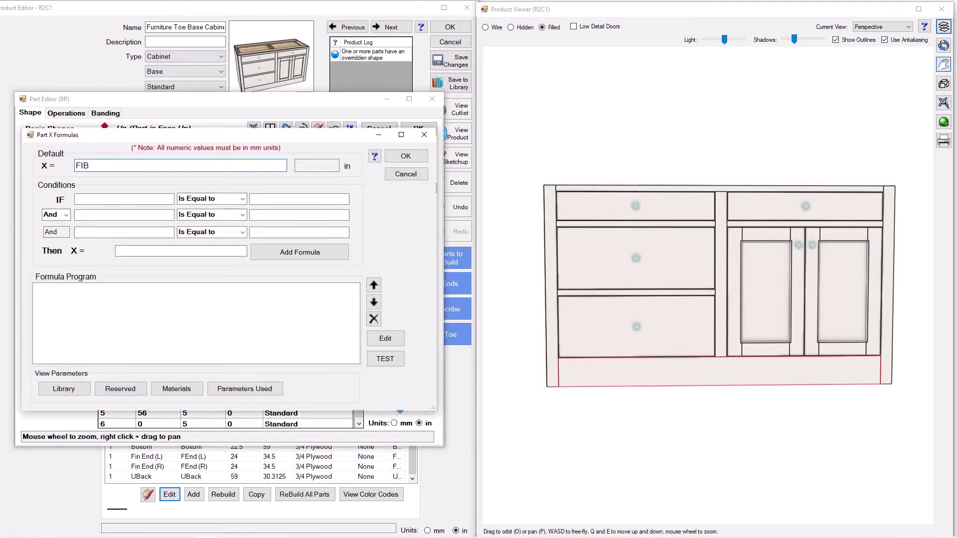
click(405, 156)
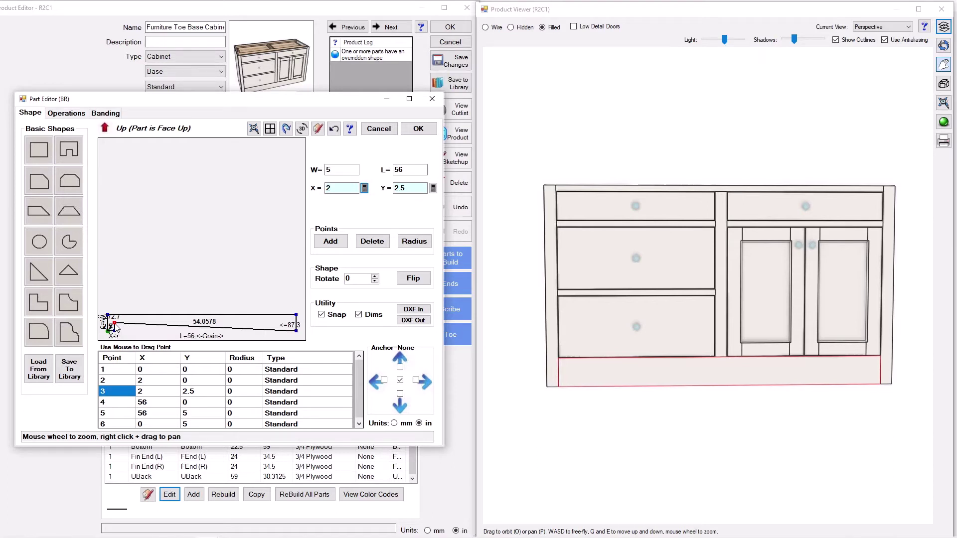
- Add point 4 on the rail's sloping lower edge with Y formula FH-FN and X formula FIT, and test the X formula
click(159, 325)
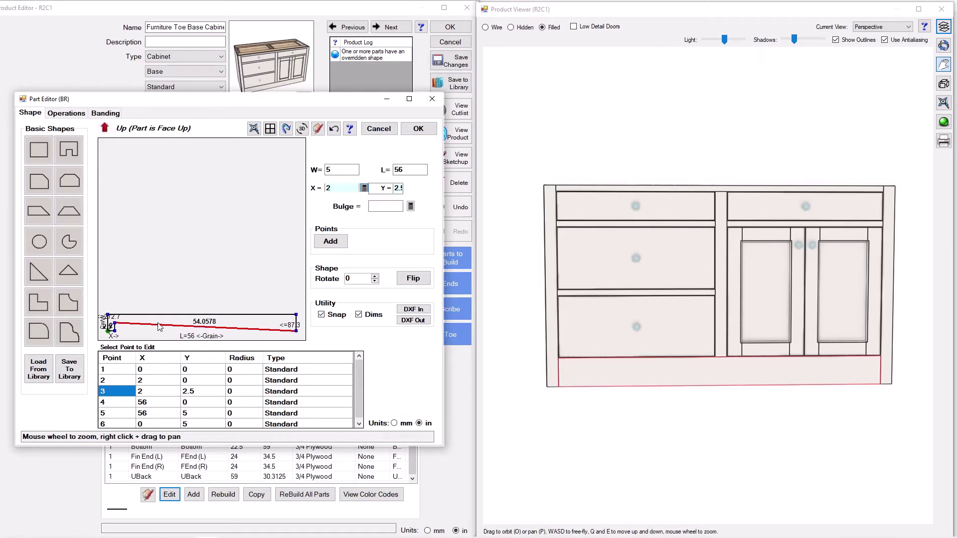
click(331, 243)
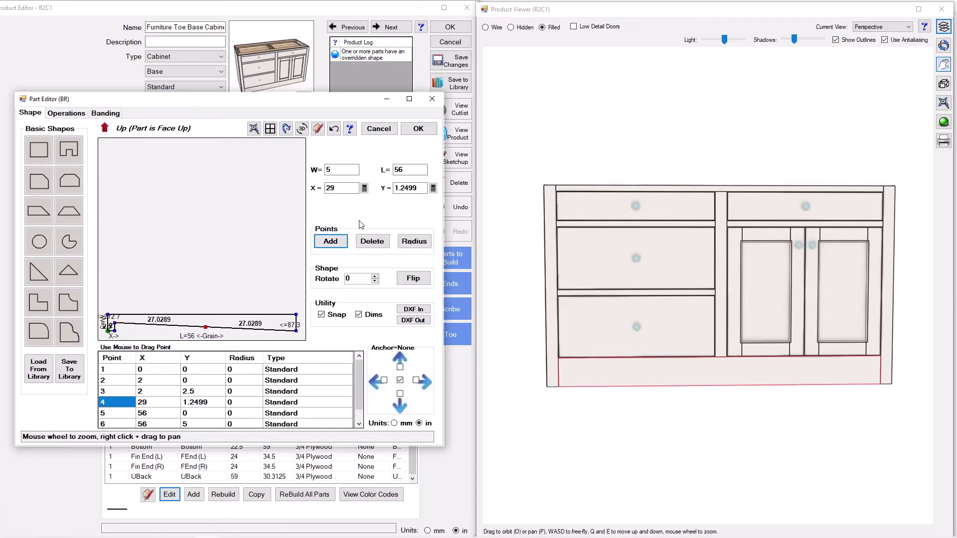
click(434, 188)
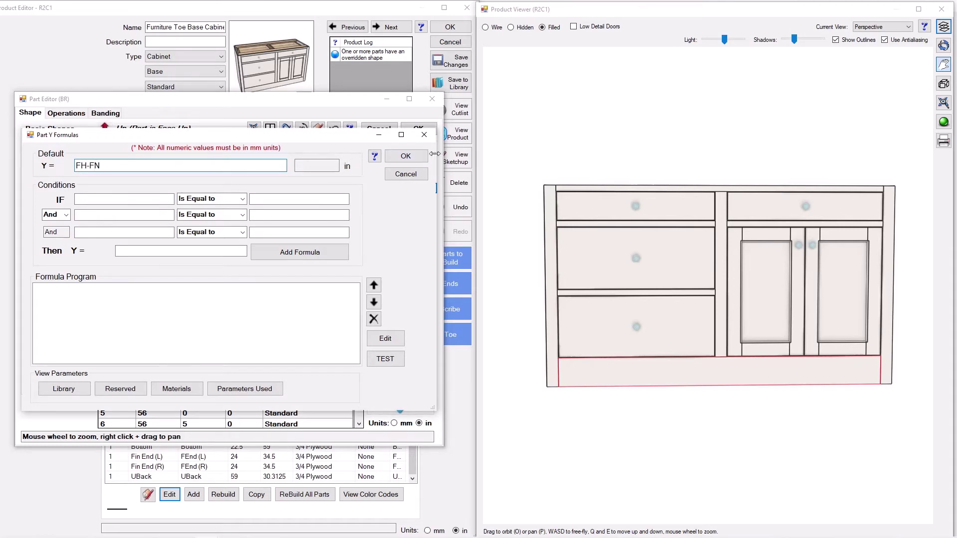
click(406, 156)
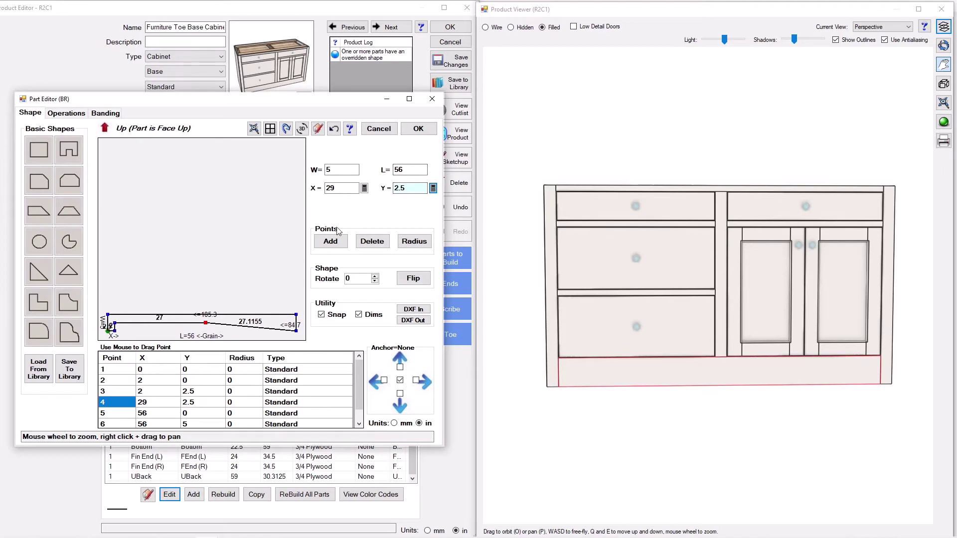
click(365, 188)
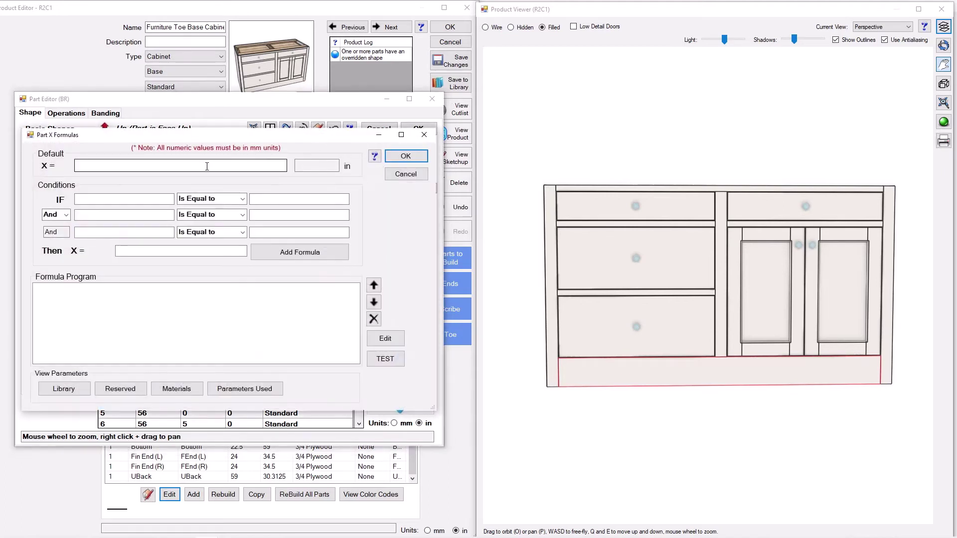
text(Fl)
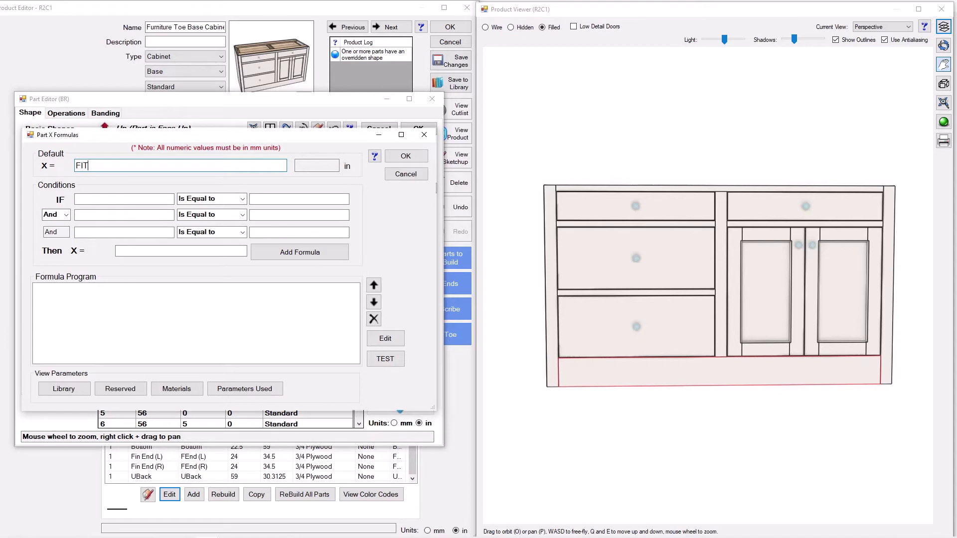
click(385, 359)
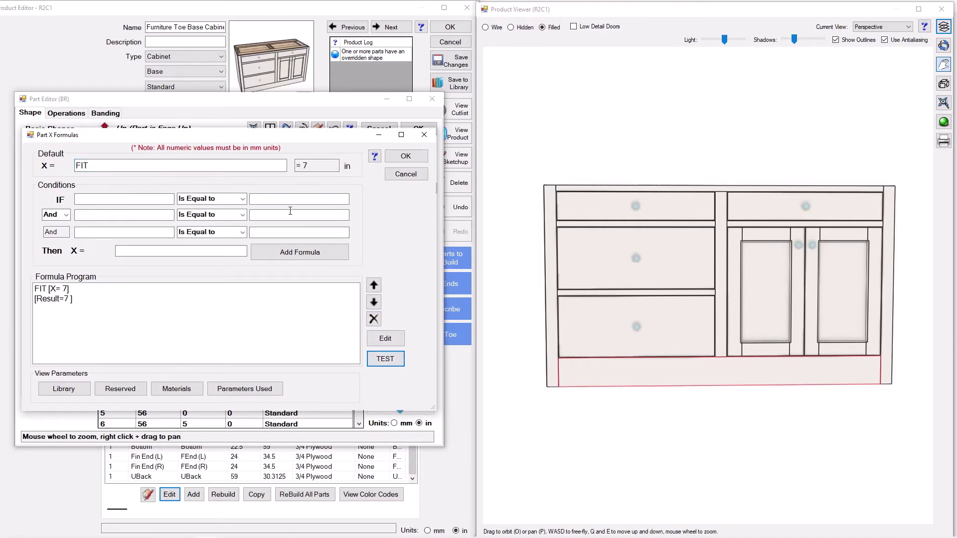
click(393, 158)
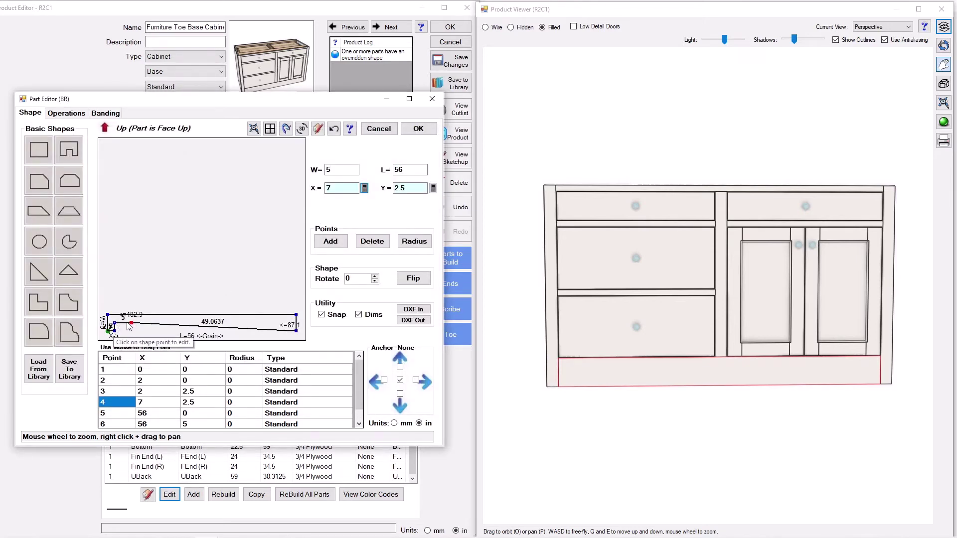
- Add point 5 on the remaining sloping lower edge with Y formula FH and X formula FIT
click(160, 327)
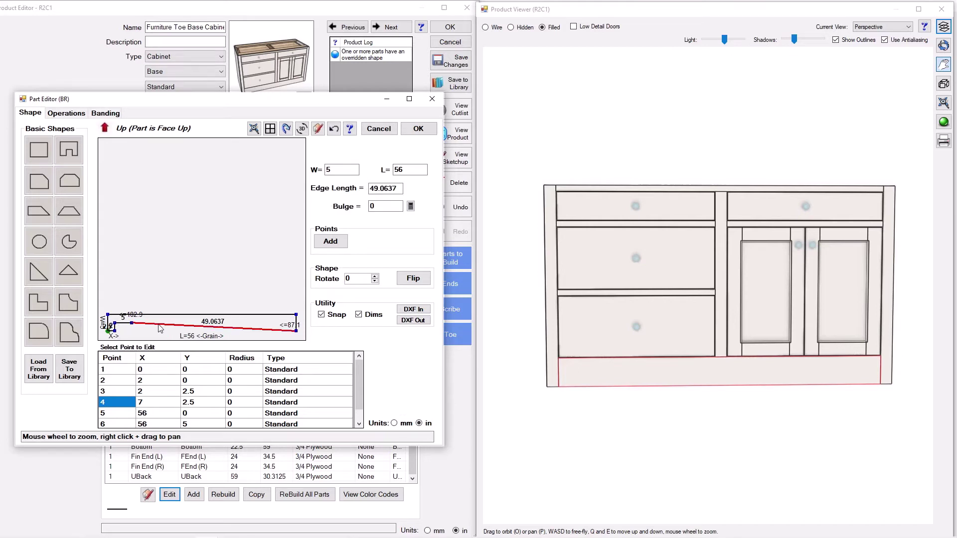
click(336, 242)
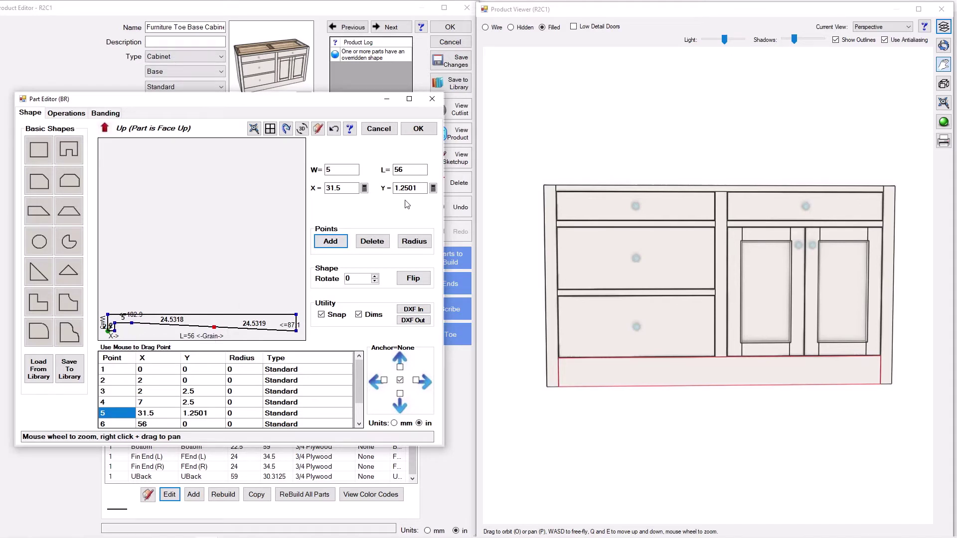
click(434, 188)
click(214, 161)
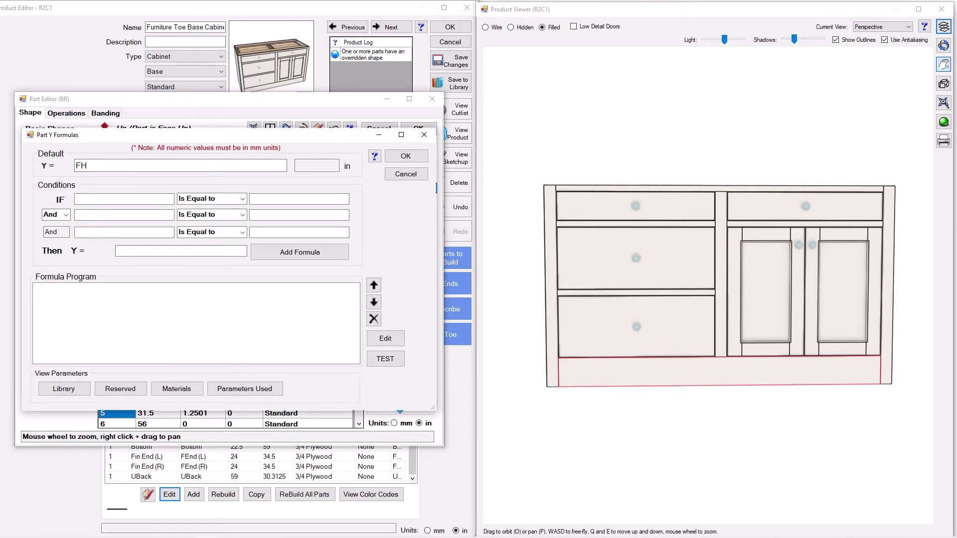
click(406, 156)
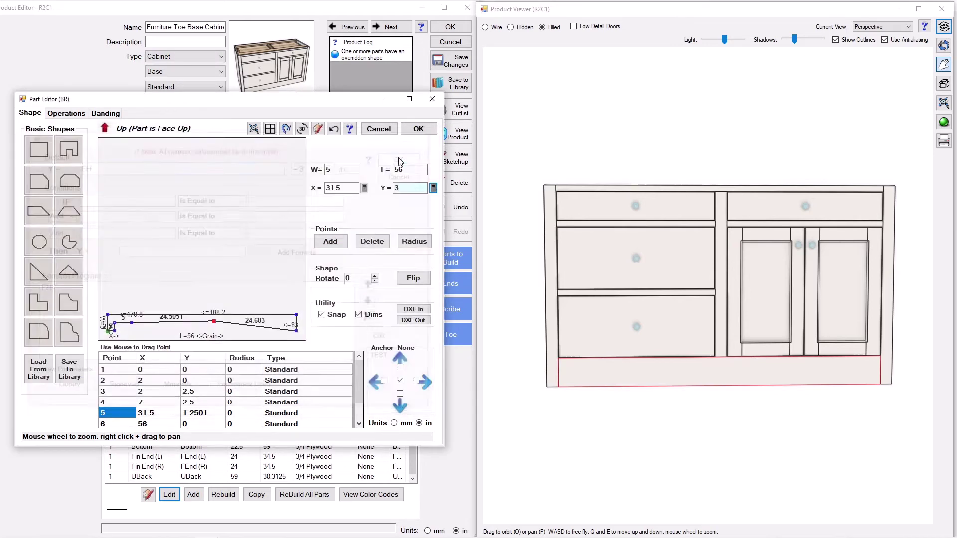
click(365, 188)
click(258, 167)
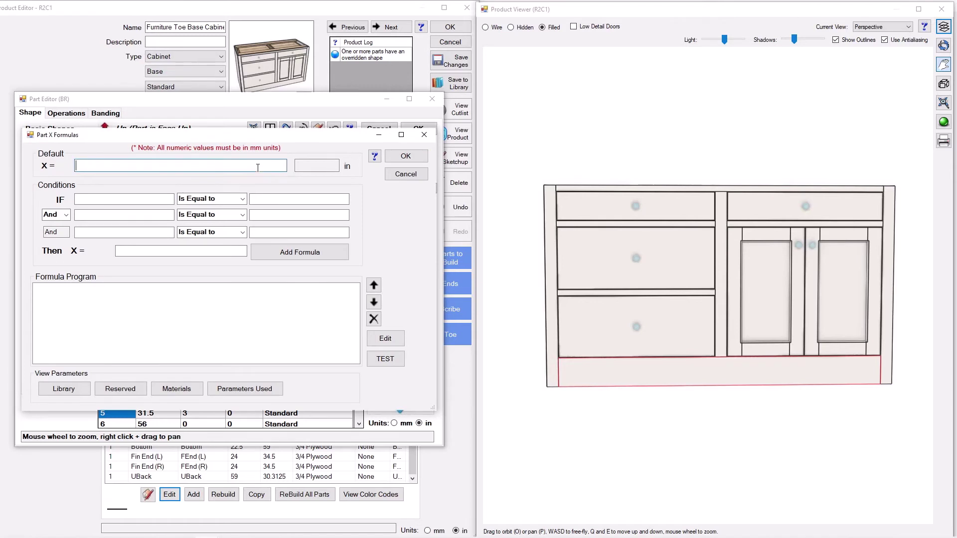
text(FIT)
click(416, 158)
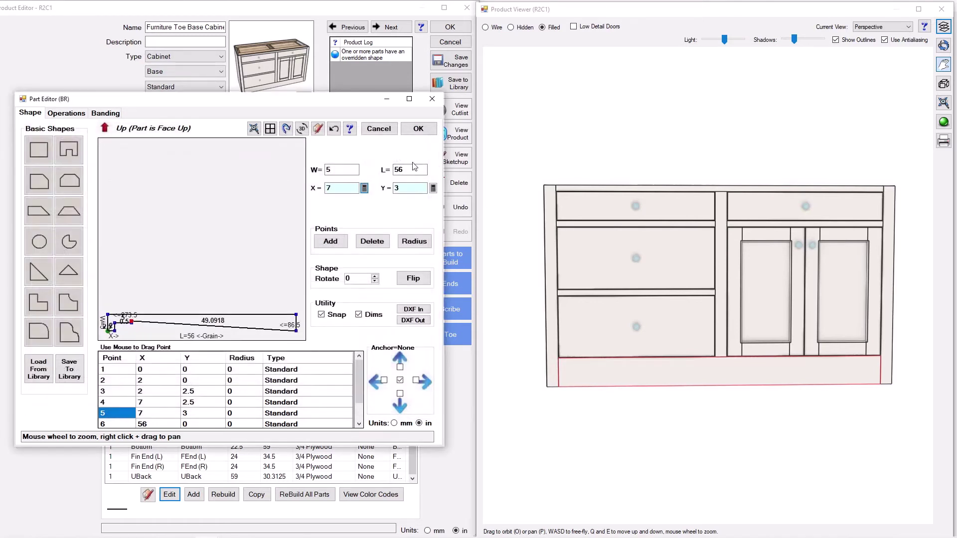
- Round the toe corner at point 3 with a radius of 1 and set its radius formula to FR
scroll(113, 335, up, 3)
scroll(114, 335, up, 4)
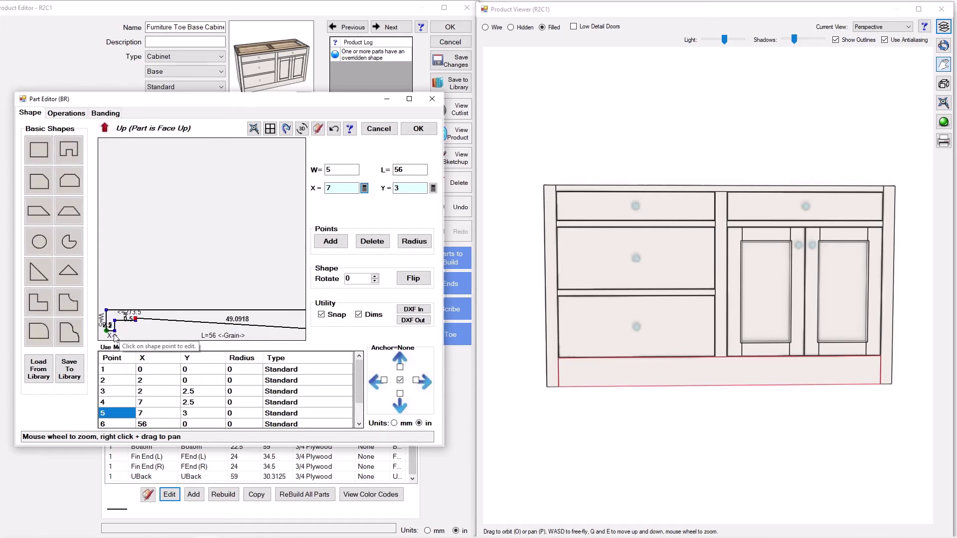
scroll(113, 337, up, 4)
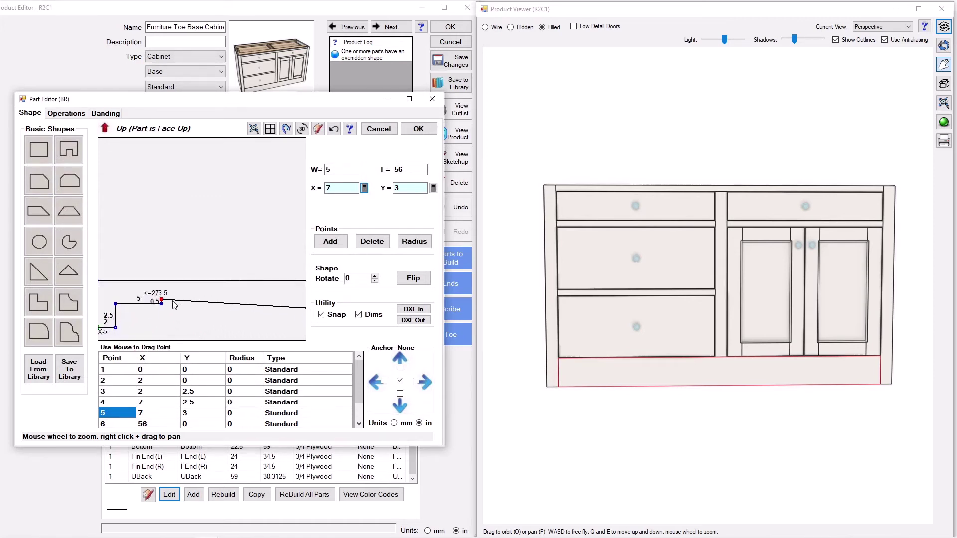
click(116, 305)
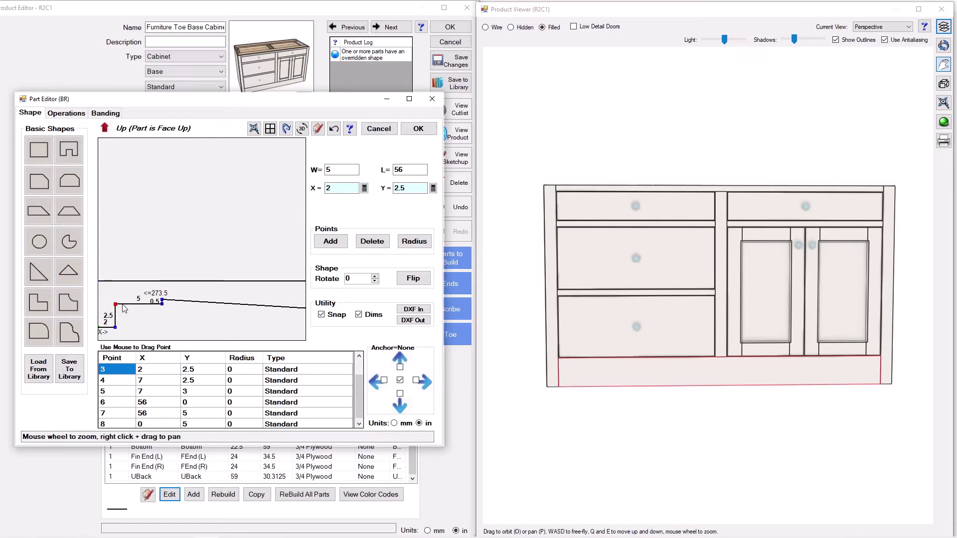
click(414, 241)
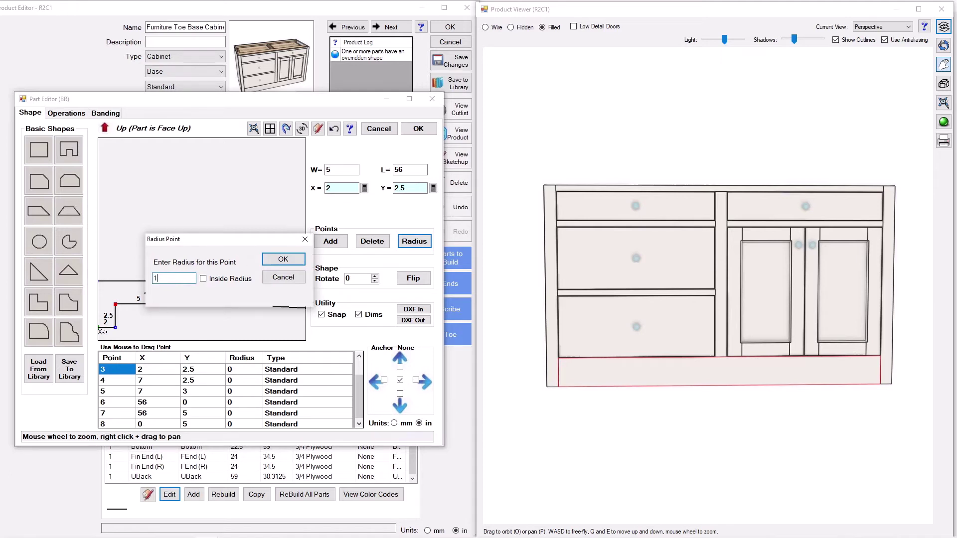
click(282, 259)
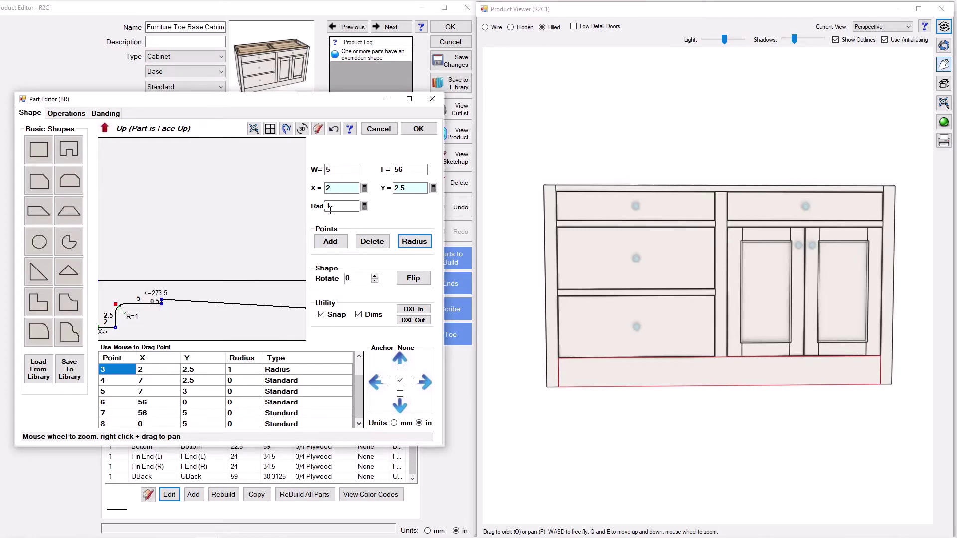
click(365, 206)
click(239, 165)
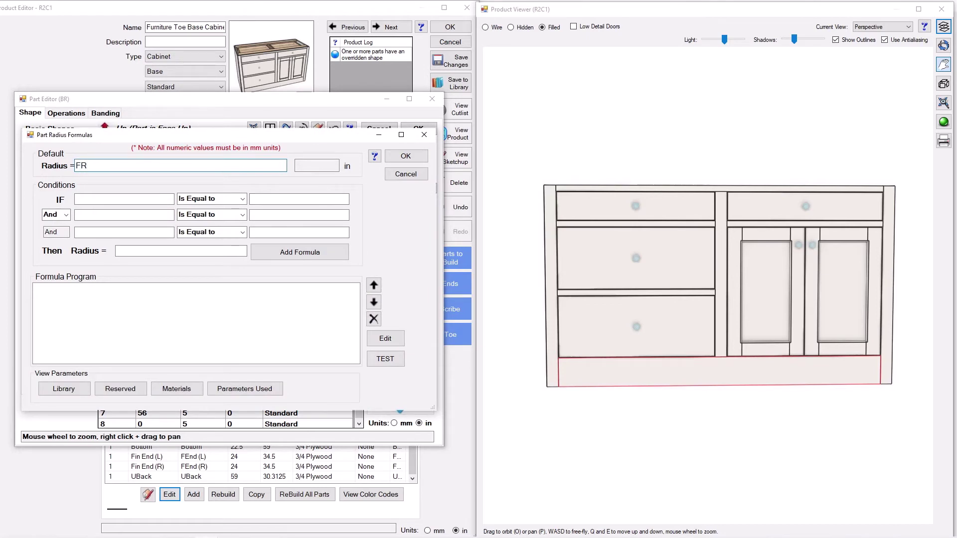
text(FR)
click(406, 156)
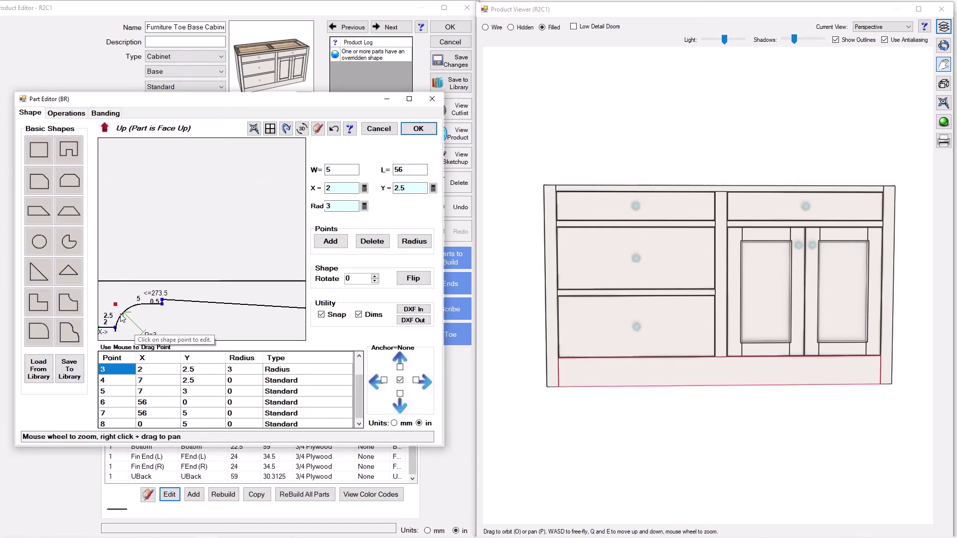
- Examine how the rounded corner at point 3 meets the neighbouring edges of the rail's toe profile
scroll(118, 334, up, 5)
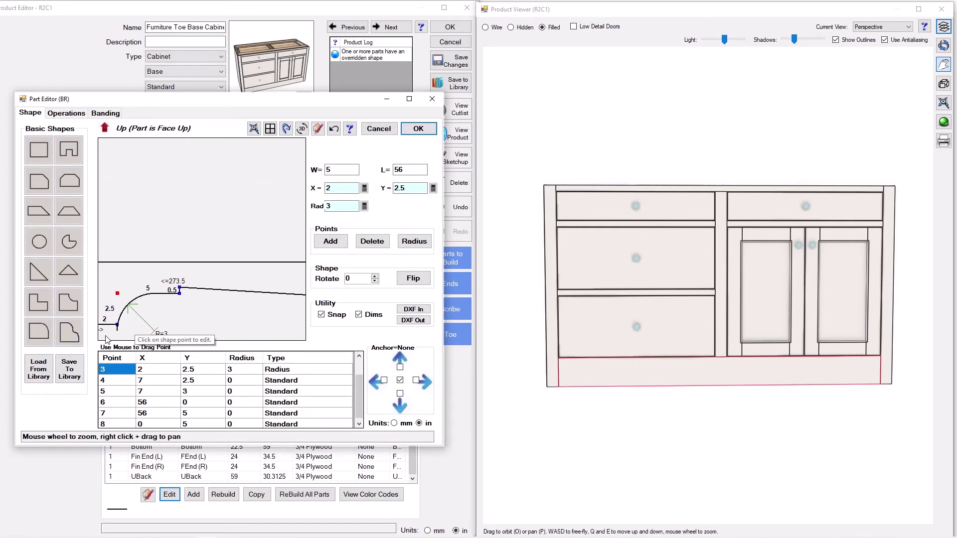
scroll(105, 340, up, 2)
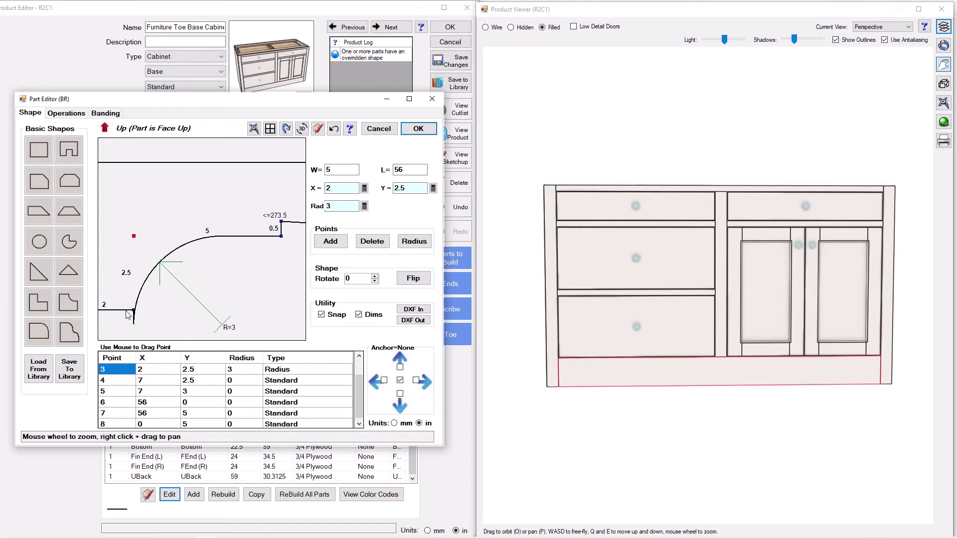
click(333, 207)
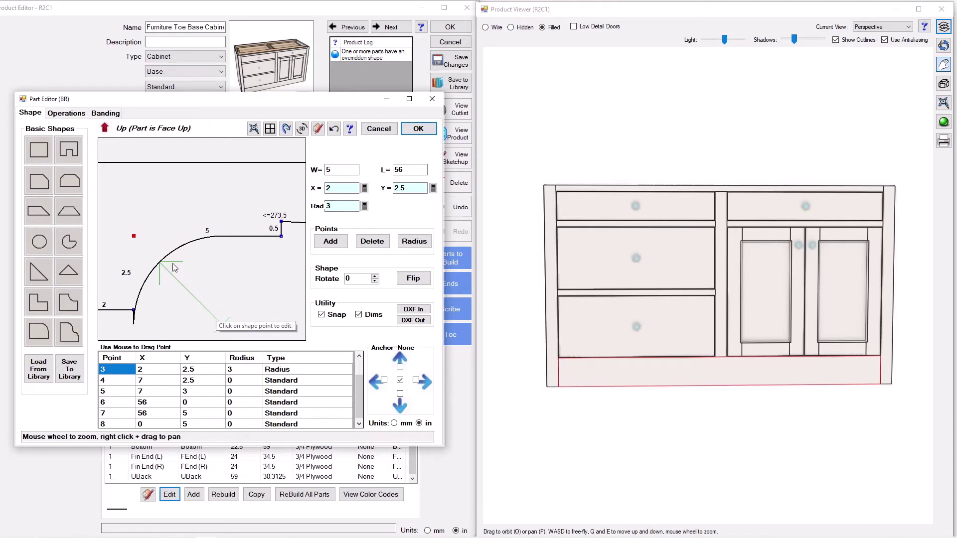
scroll(195, 252, down, 3)
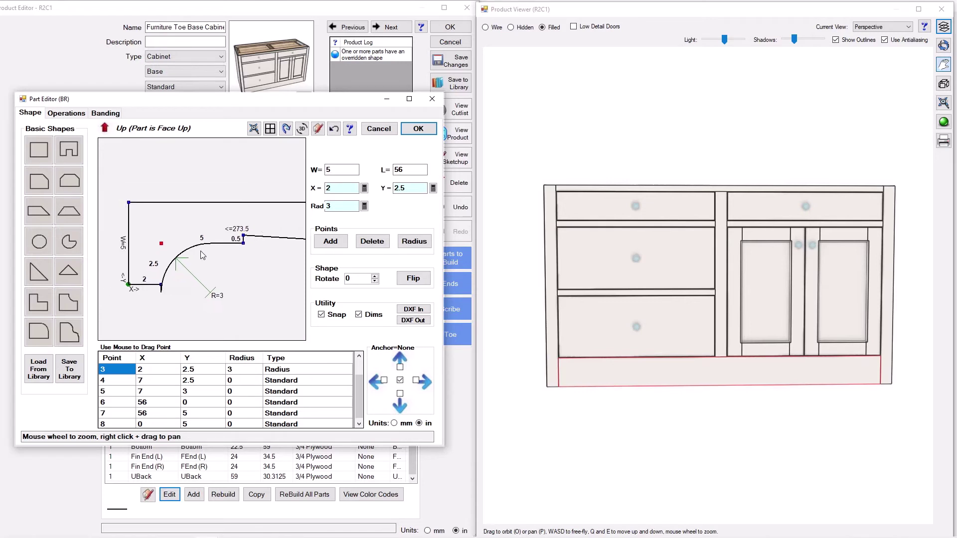
scroll(232, 267, down, 5)
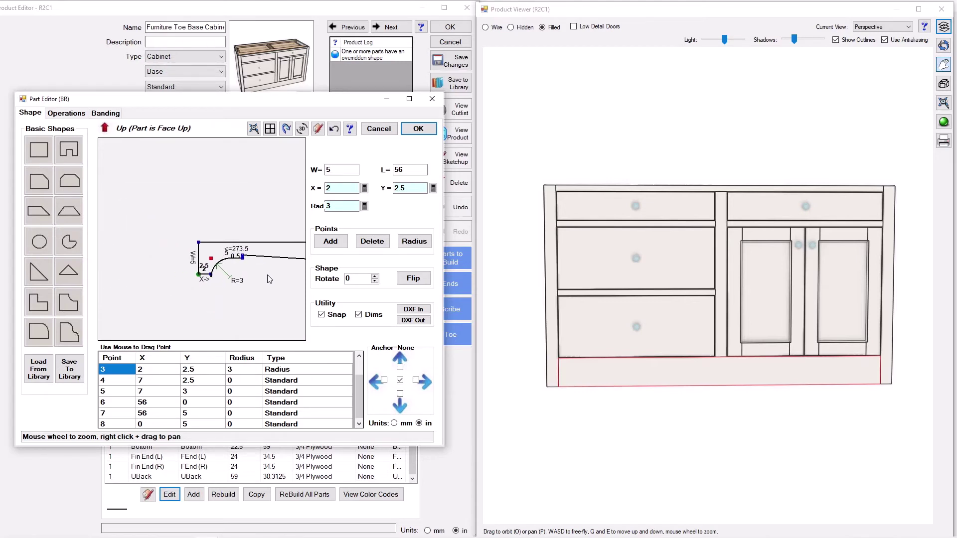
click(253, 129)
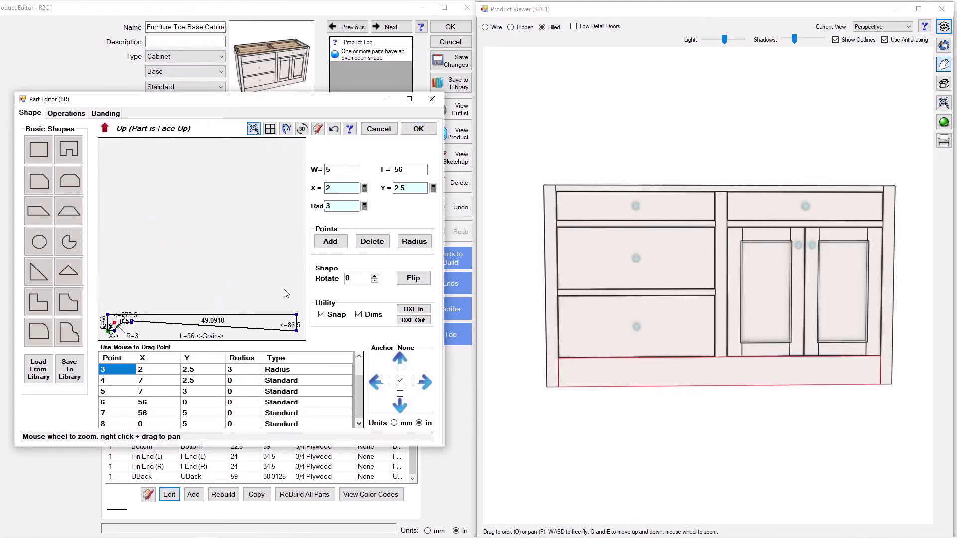
- Add a point on the long sloping lower edge with X formula PartL-FIB and a Y formula giving 0
click(284, 330)
click(331, 243)
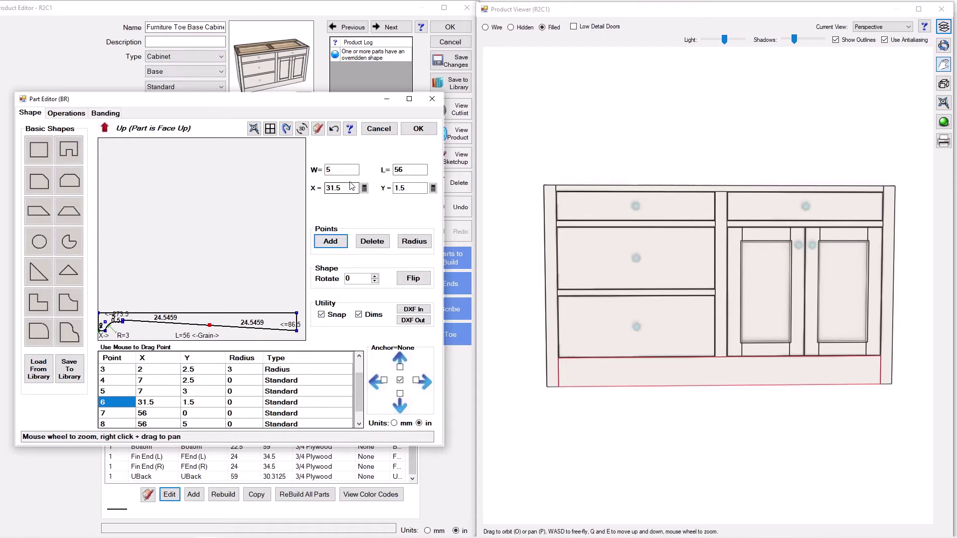
click(365, 188)
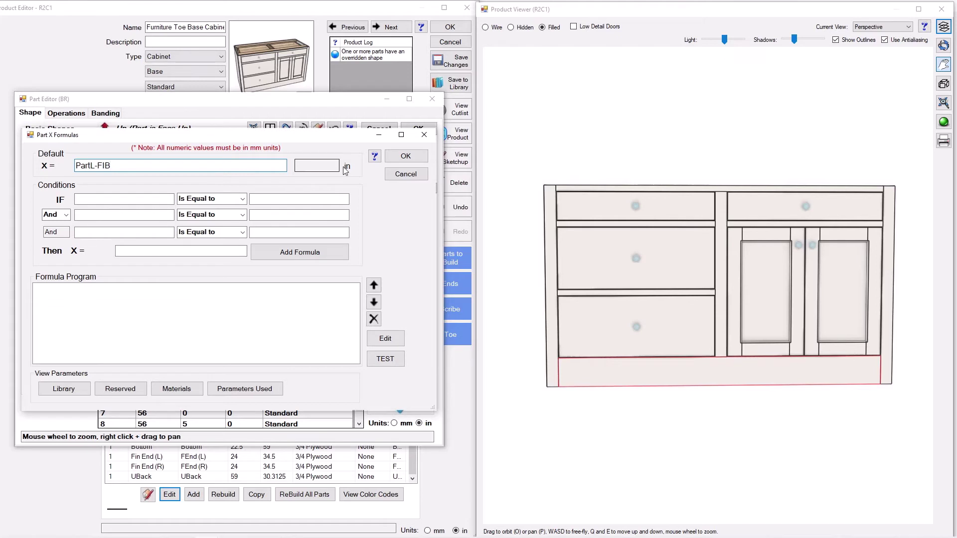
click(407, 157)
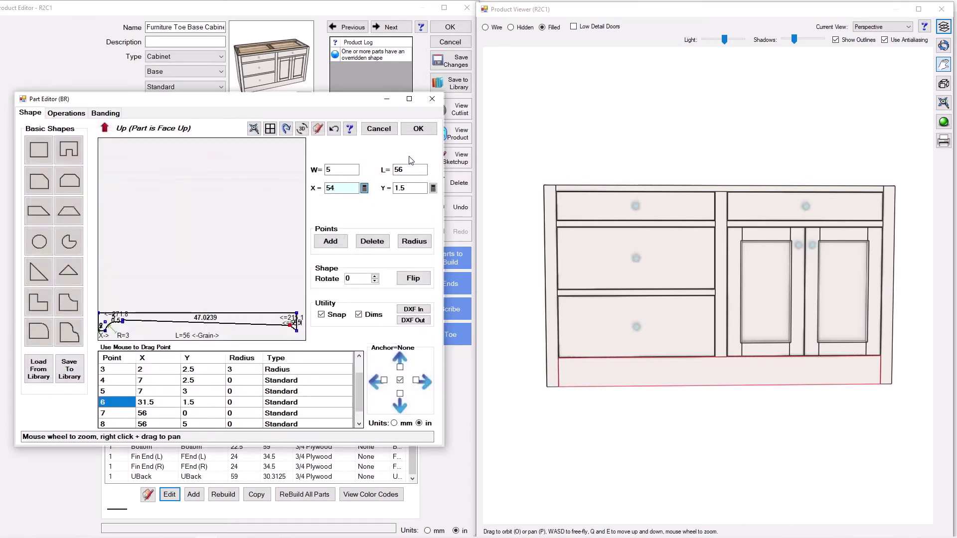
click(433, 188)
click(258, 168)
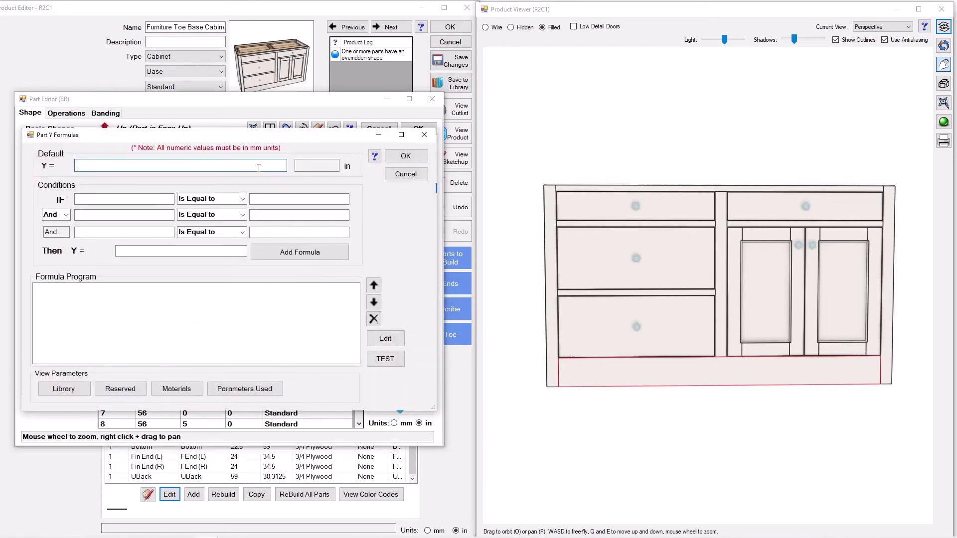
click(401, 156)
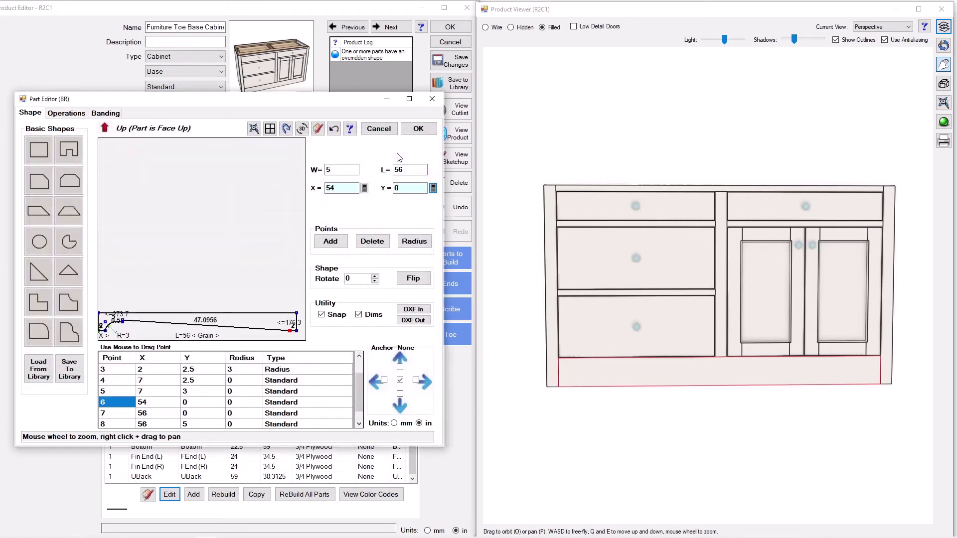
- Add another point on the long sloping lower edge with X formula PartL-FIT and Y formula FH-FN
click(271, 333)
click(331, 244)
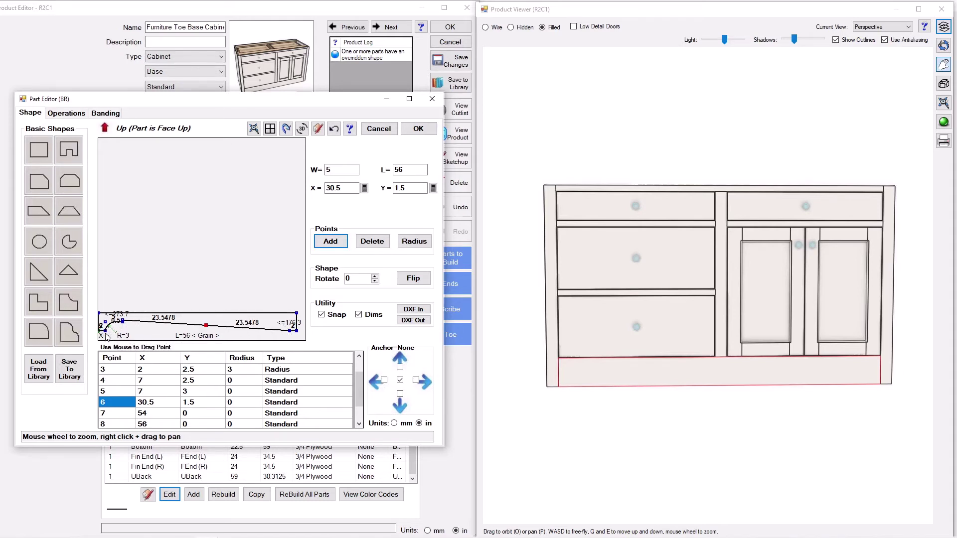
scroll(106, 326, up, 1)
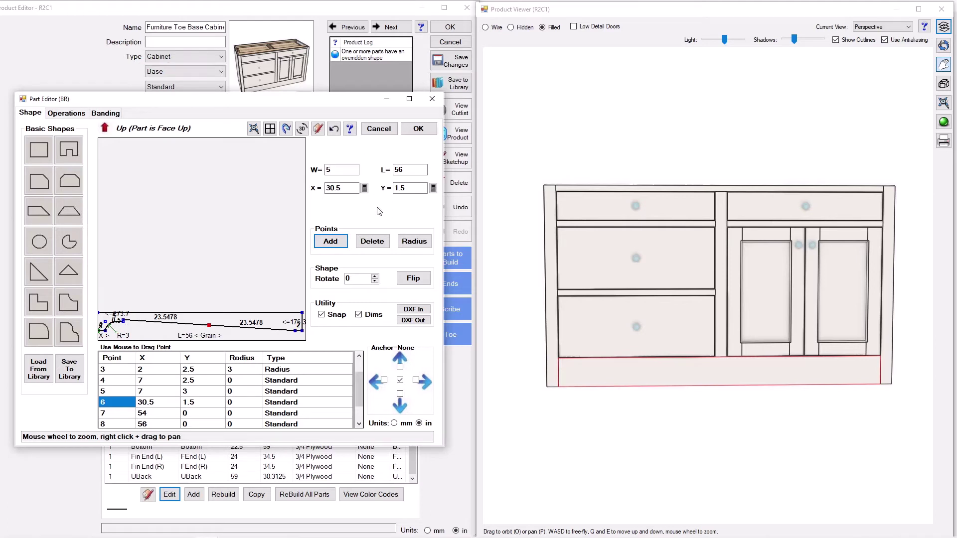
click(364, 189)
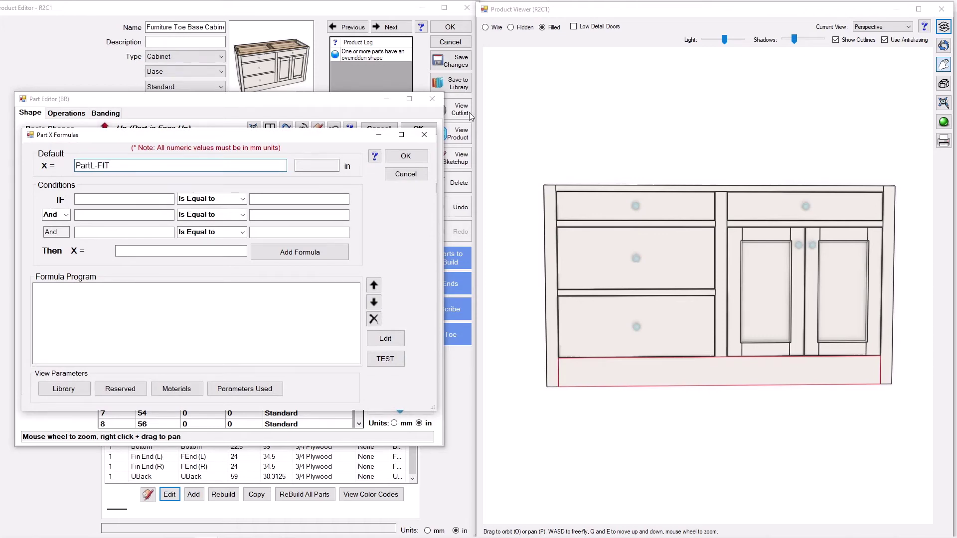
click(414, 156)
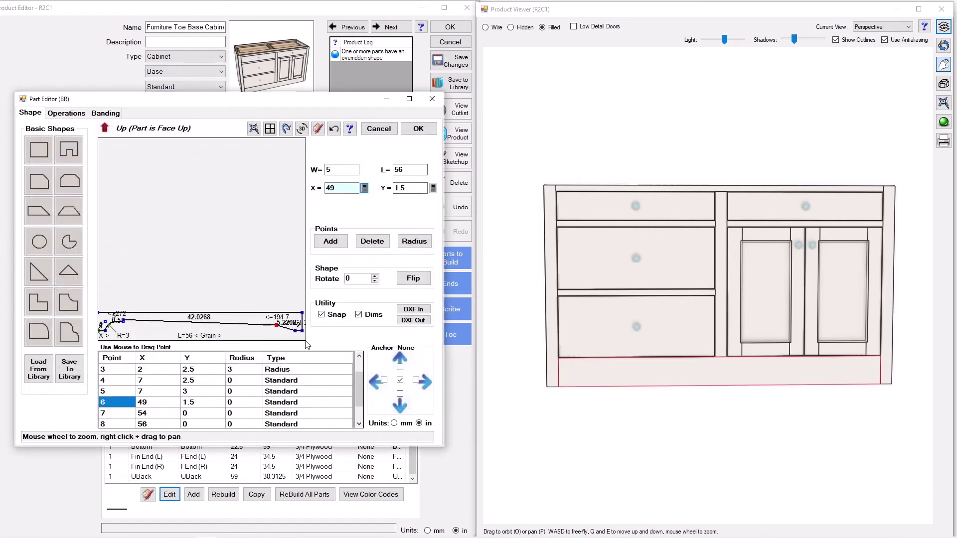
click(433, 189)
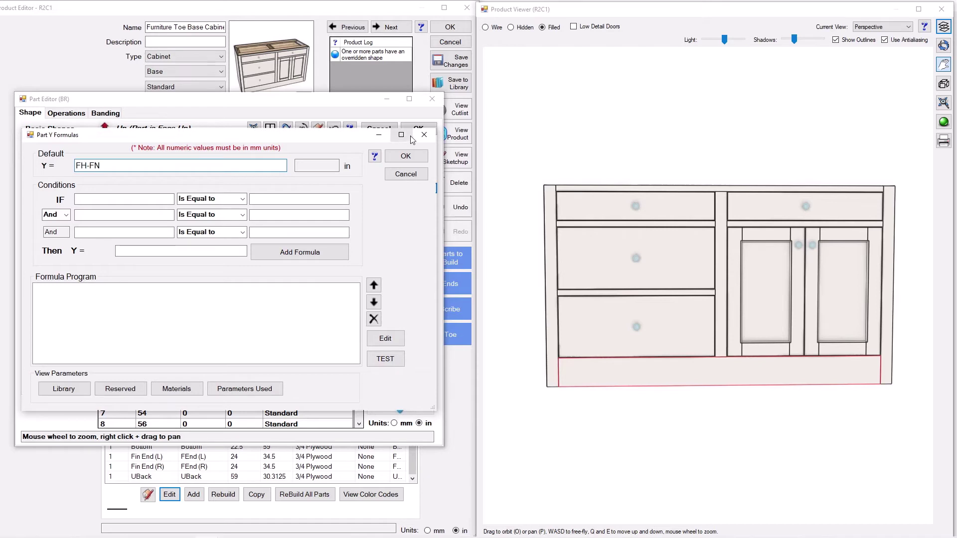
click(406, 156)
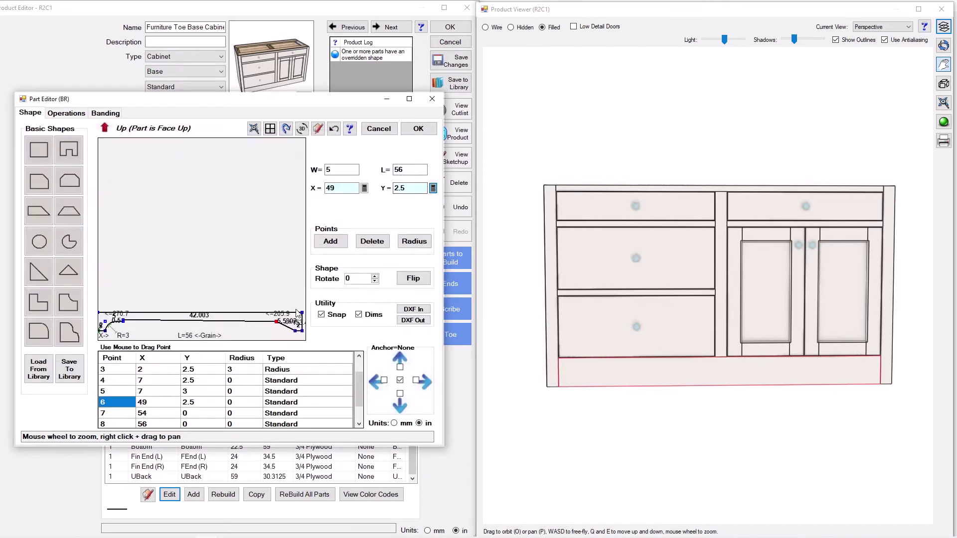
- Undo the accidental edge shift and add a point on the long lower edge with Y formula FH and X formula PartL-FIT
click(270, 324)
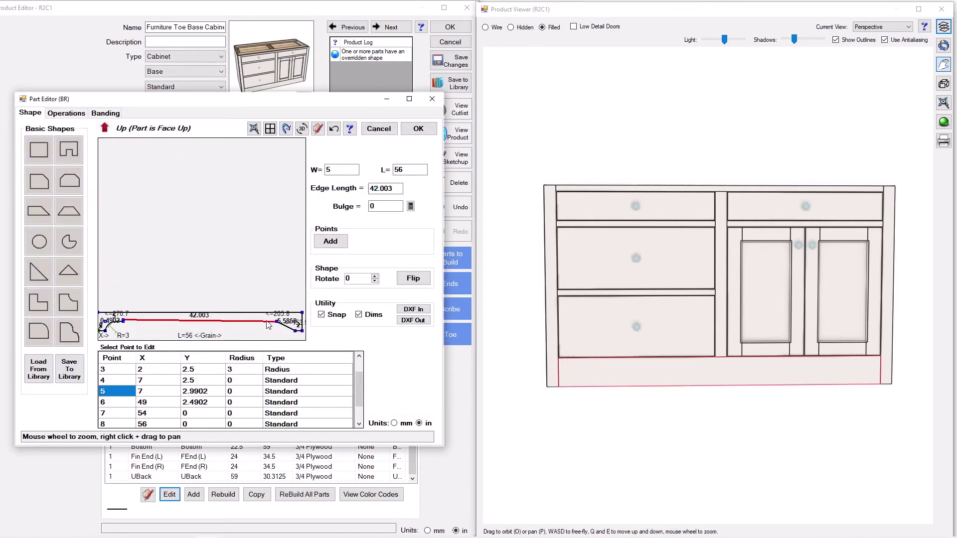
click(333, 128)
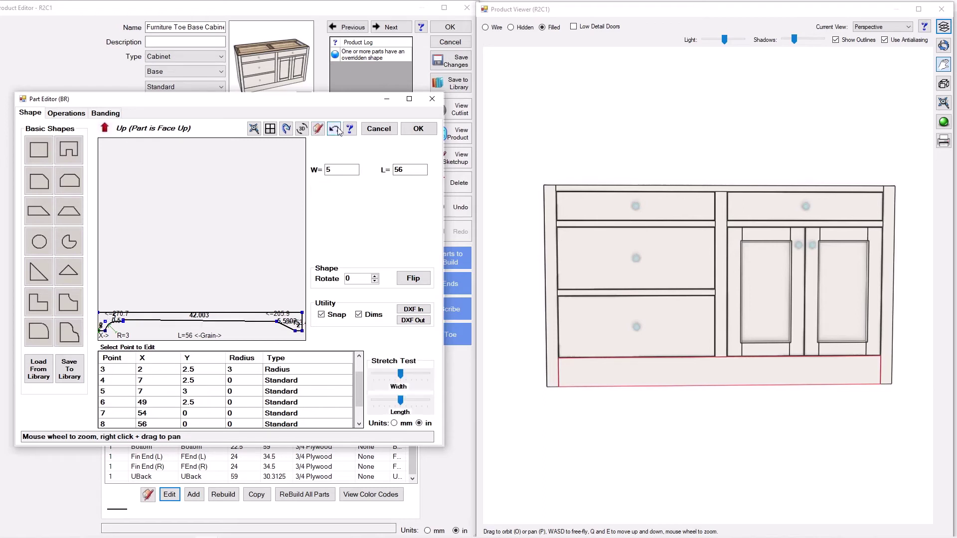
click(252, 322)
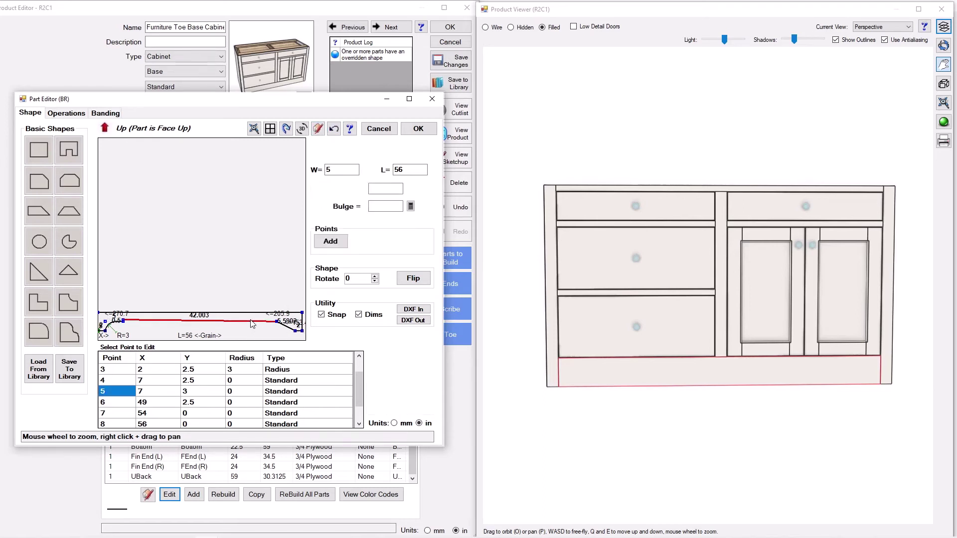
click(329, 242)
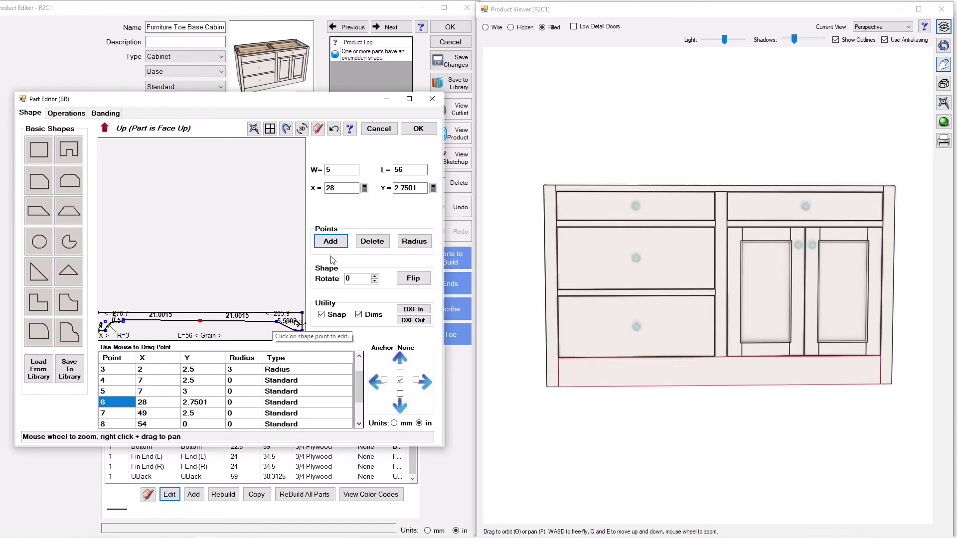
click(433, 188)
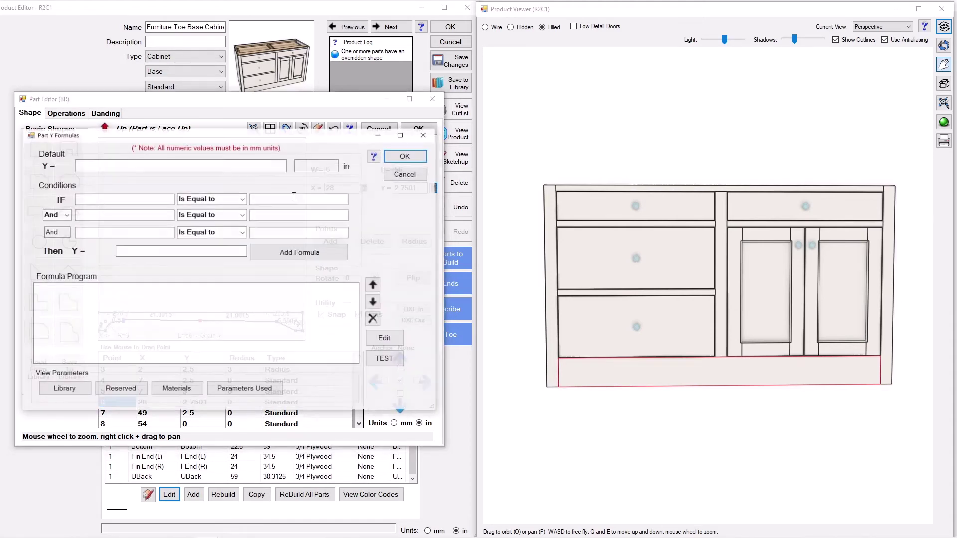
click(260, 167)
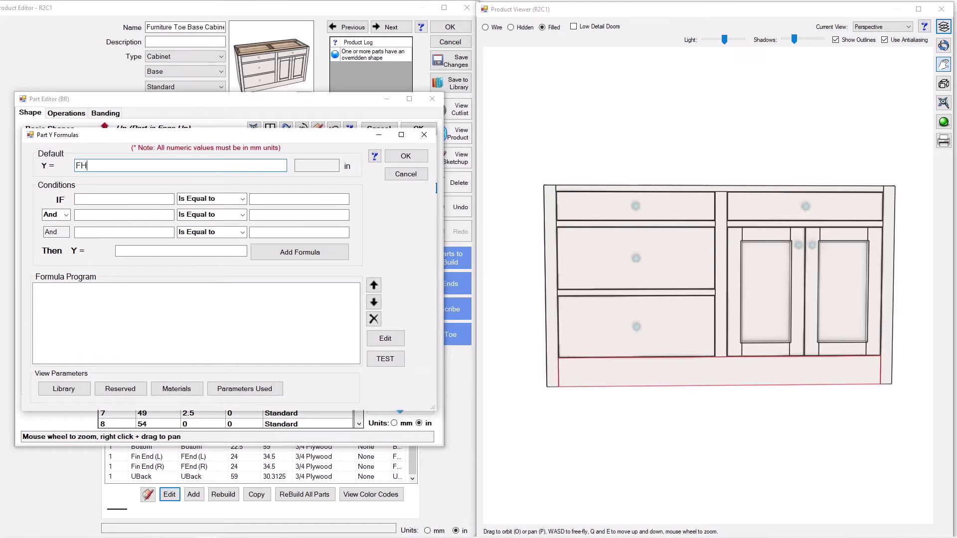
text(FH)
click(406, 156)
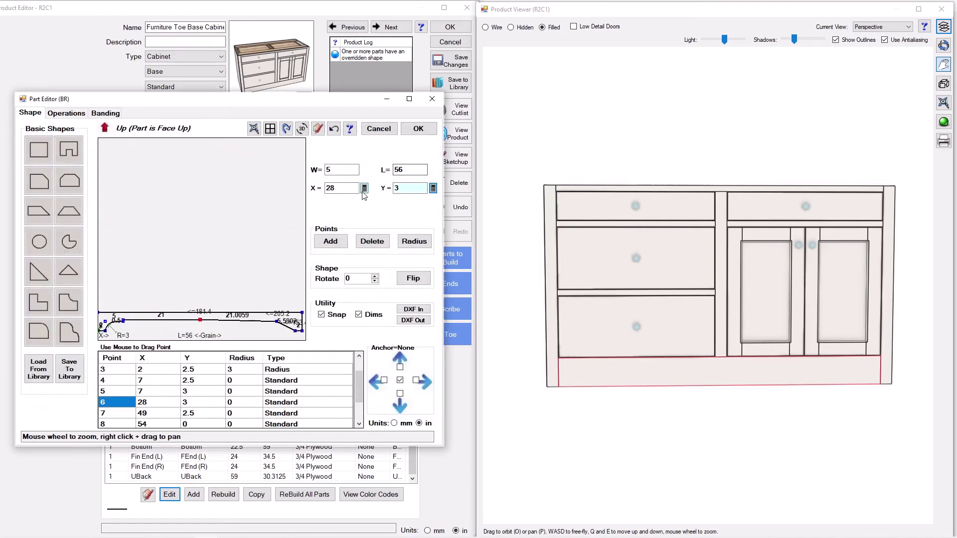
double_click(329, 188)
click(191, 169)
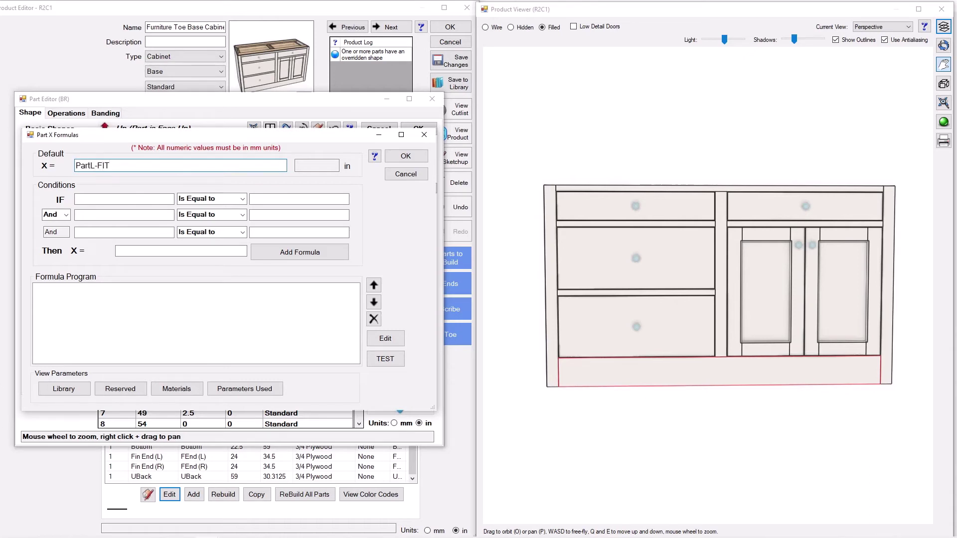
click(405, 158)
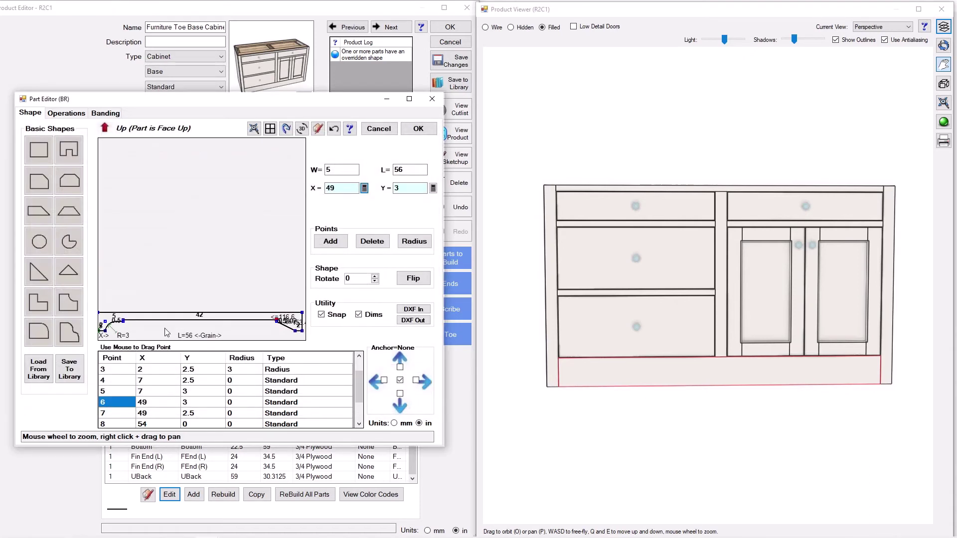
- Set the bulge formula of the sloping edge between points 7 and 8 to 0-FB and test it
scroll(293, 339, up, 3)
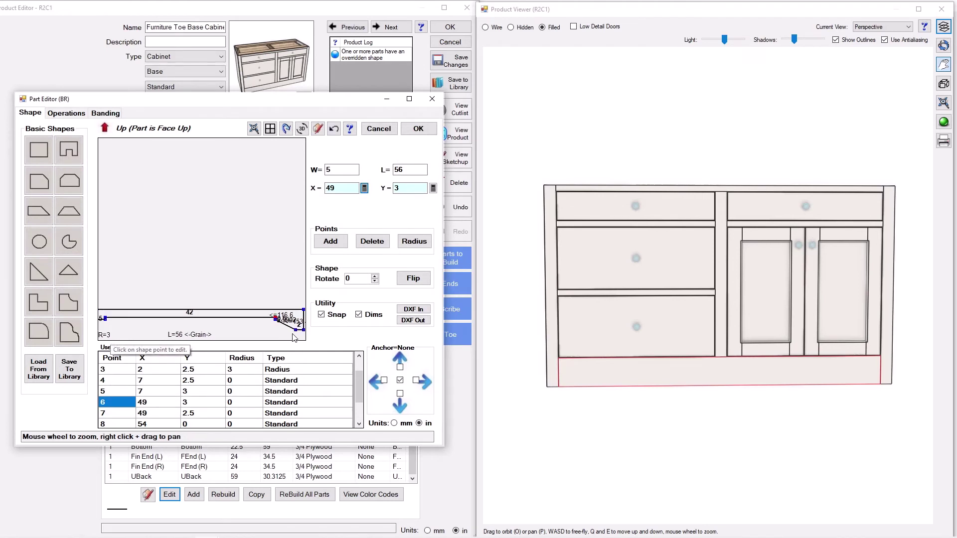
scroll(294, 336, up, 5)
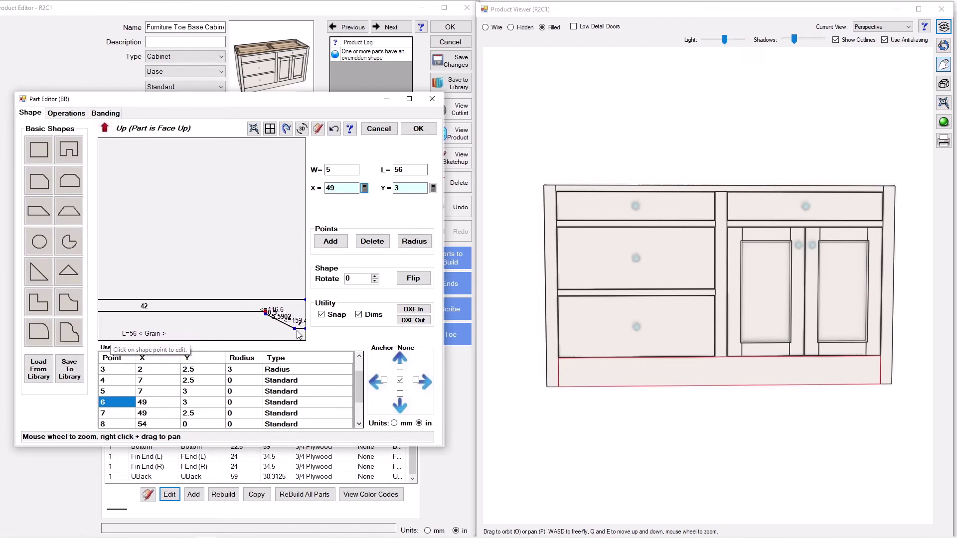
scroll(299, 335, up, 2)
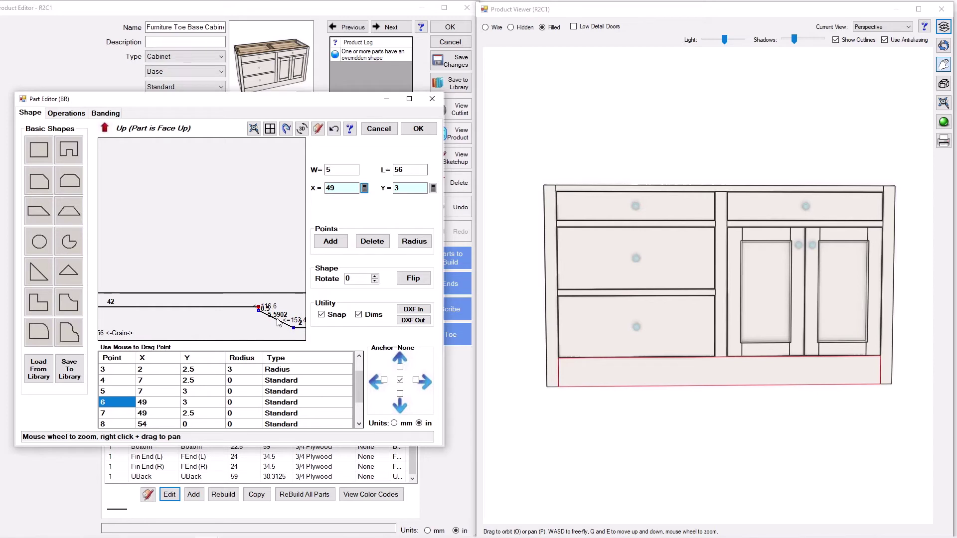
click(279, 323)
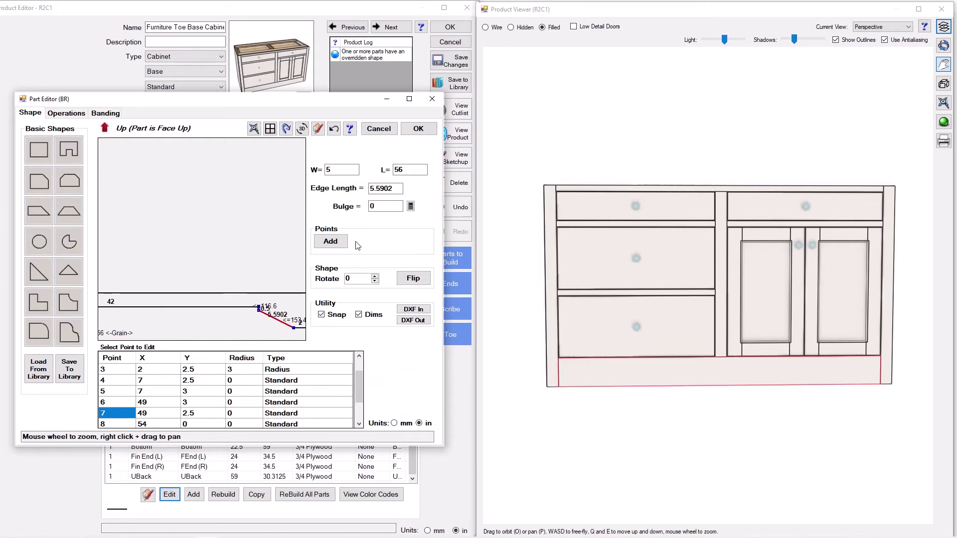
click(411, 207)
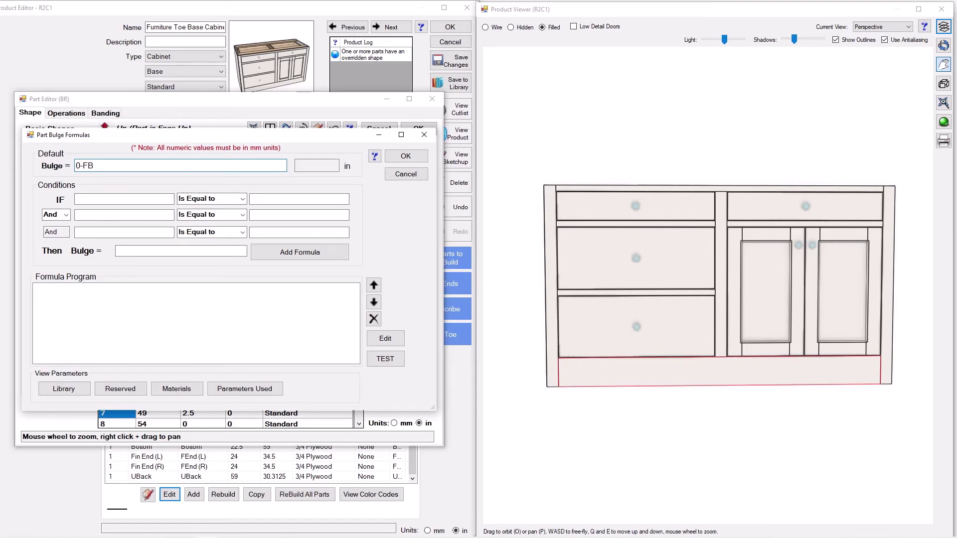
click(385, 359)
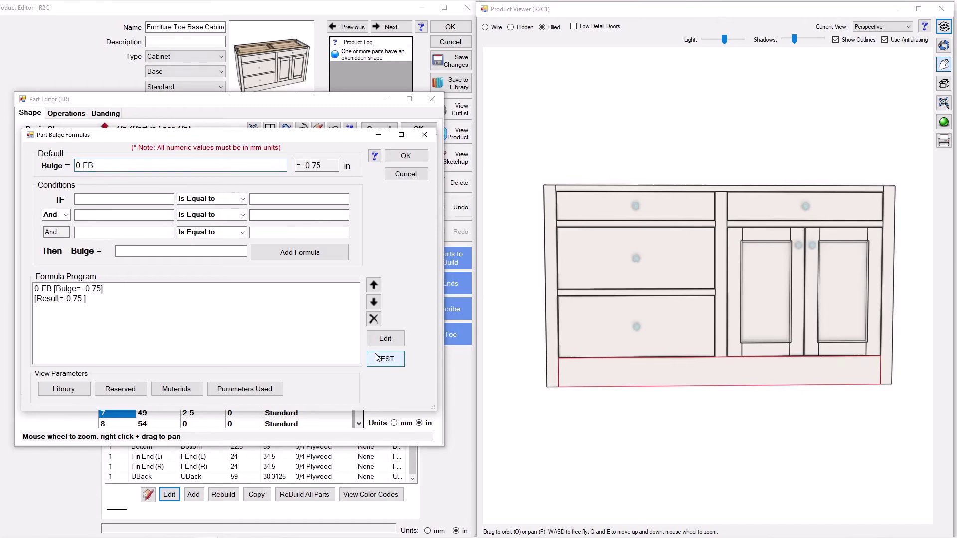
click(406, 156)
- Check the whole toe profile, then accept the bottom rail's edited shape and its part properties
scroll(291, 336, up, 3)
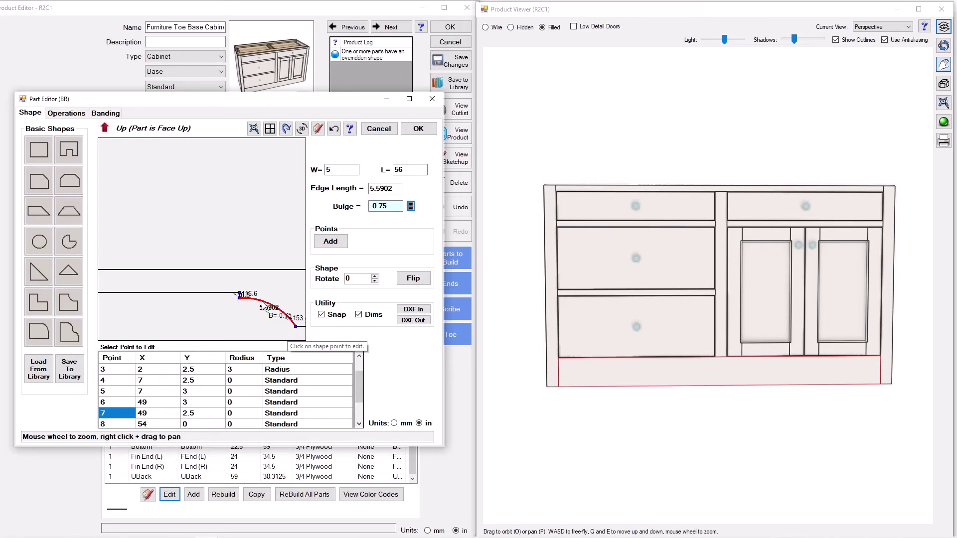
scroll(221, 309, down, 1)
scroll(271, 314, down, 5)
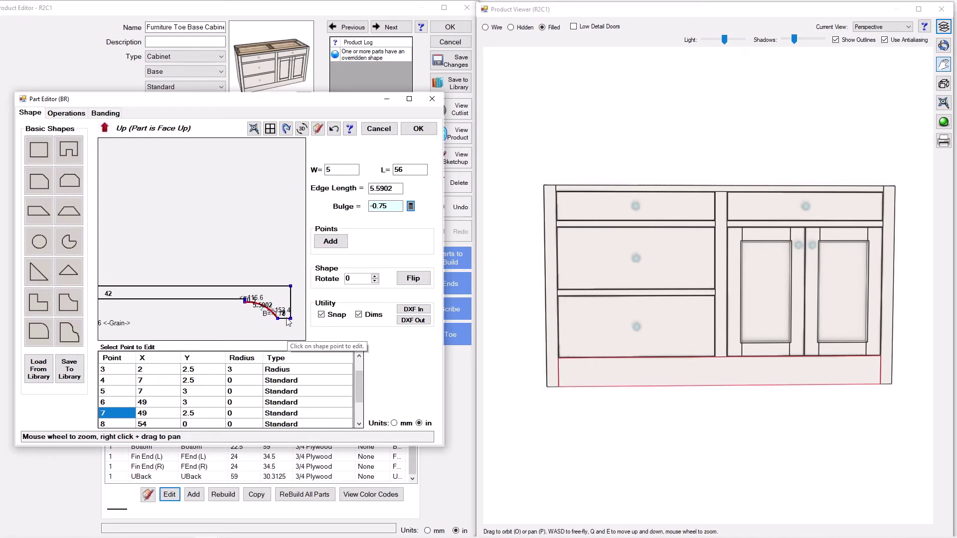
scroll(288, 326, down, 4)
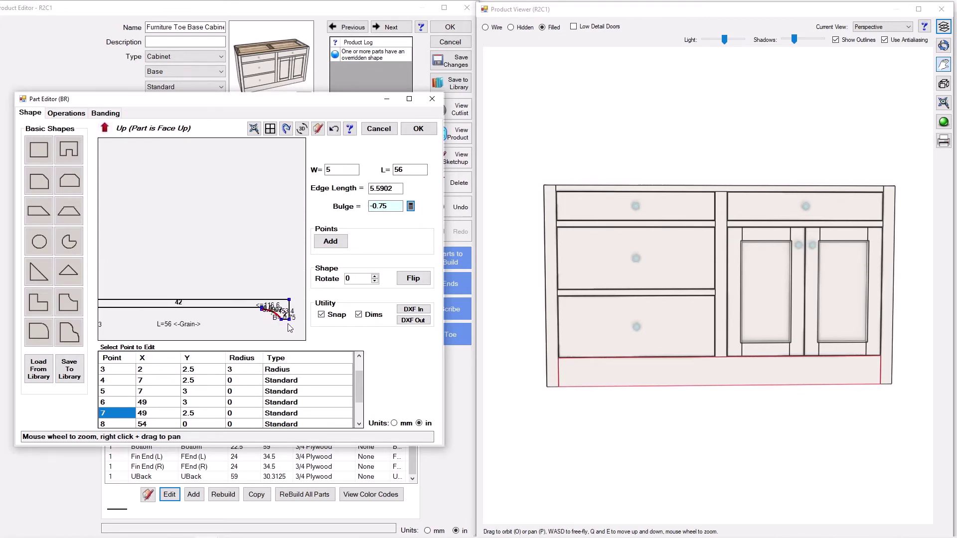
scroll(288, 325, down, 1)
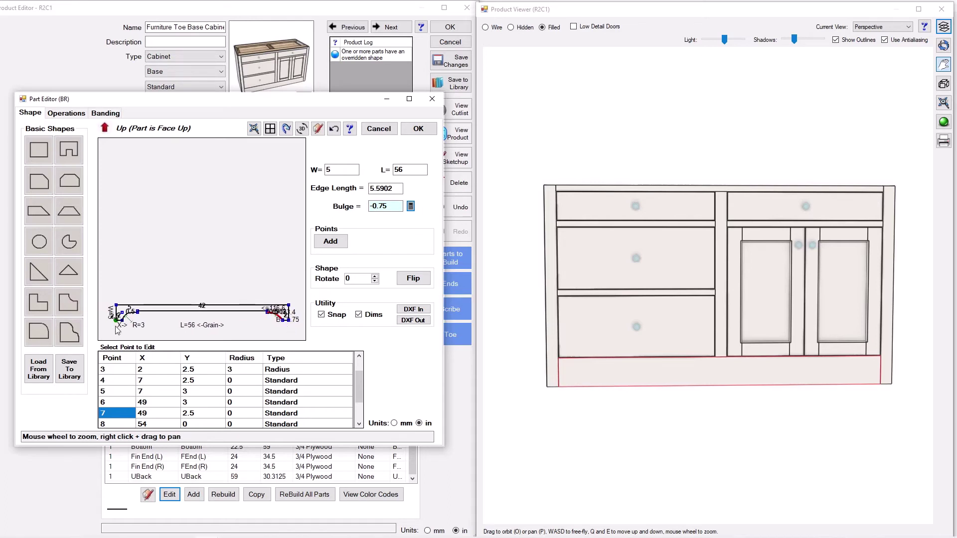
scroll(109, 327, up, 2)
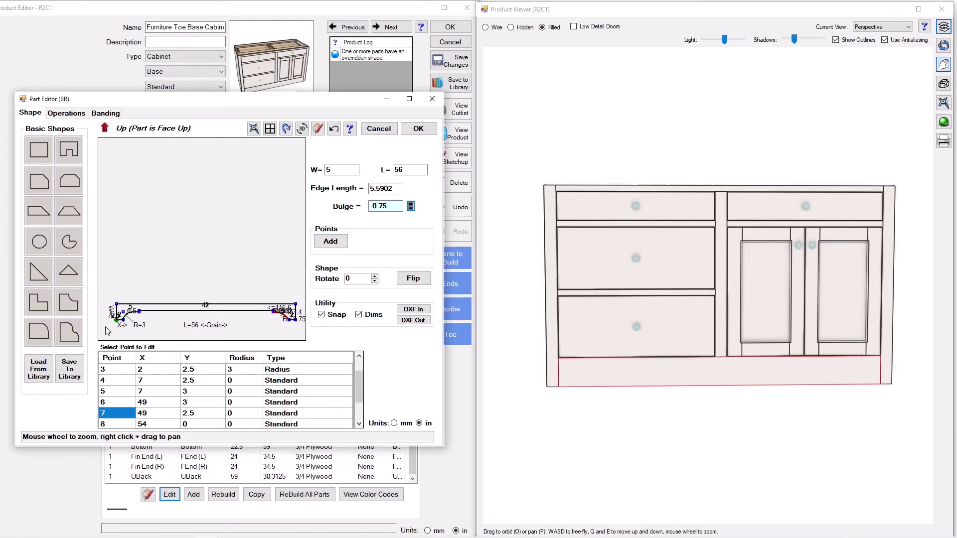
click(418, 130)
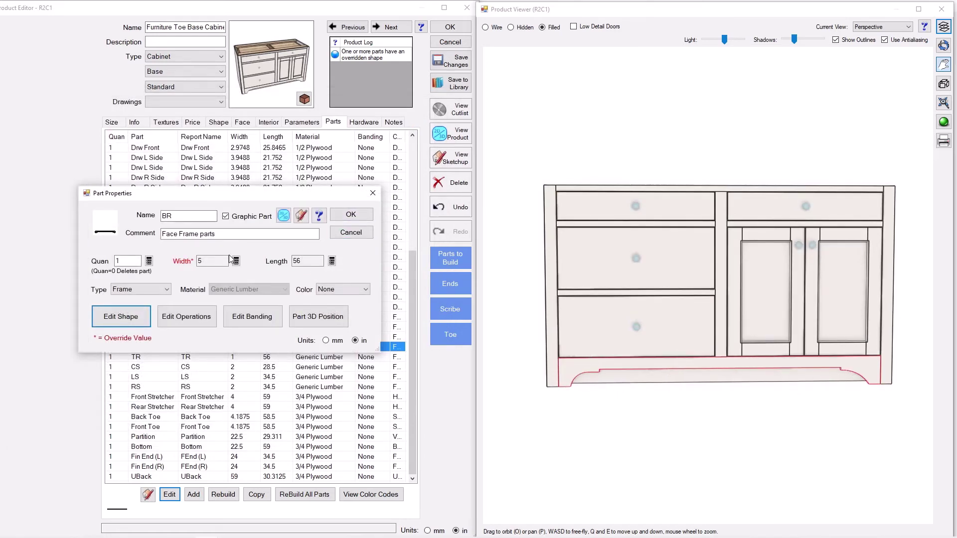
click(347, 216)
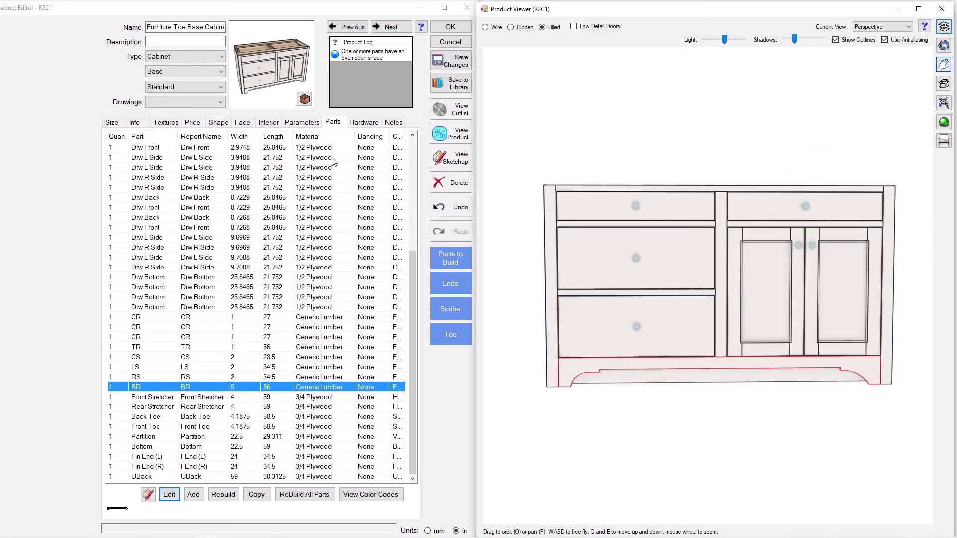
- Set the product parameter FH, the furniture toe cutout height, to 4
click(302, 122)
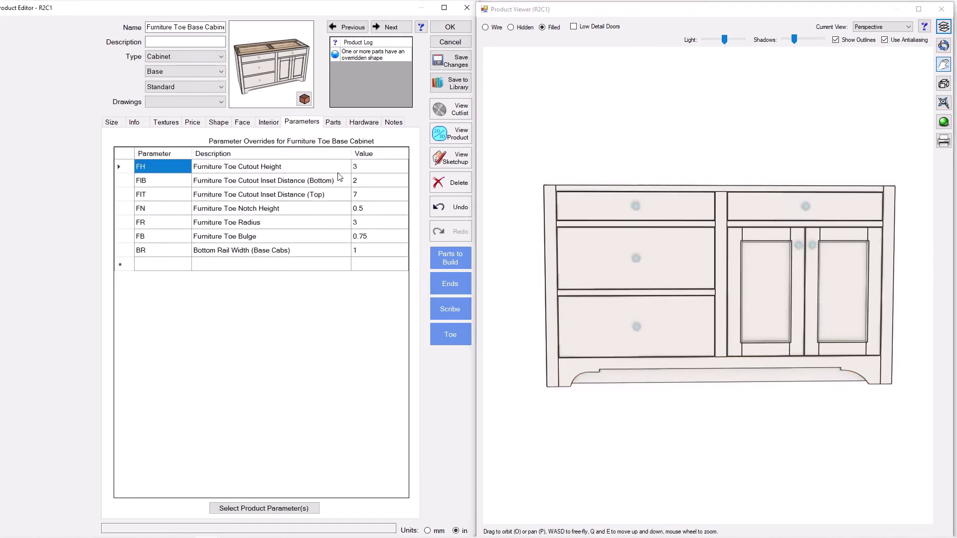
click(362, 172)
text(4)
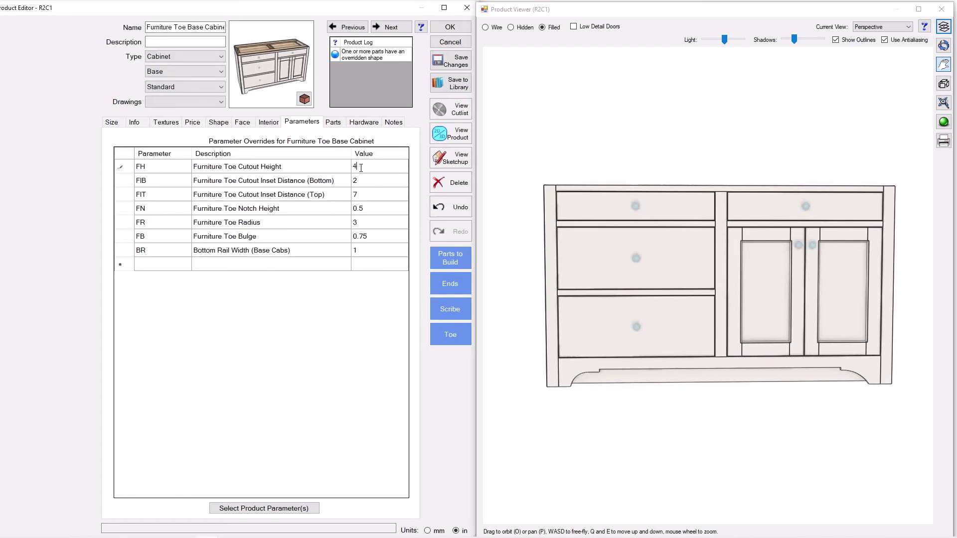
key(Return)
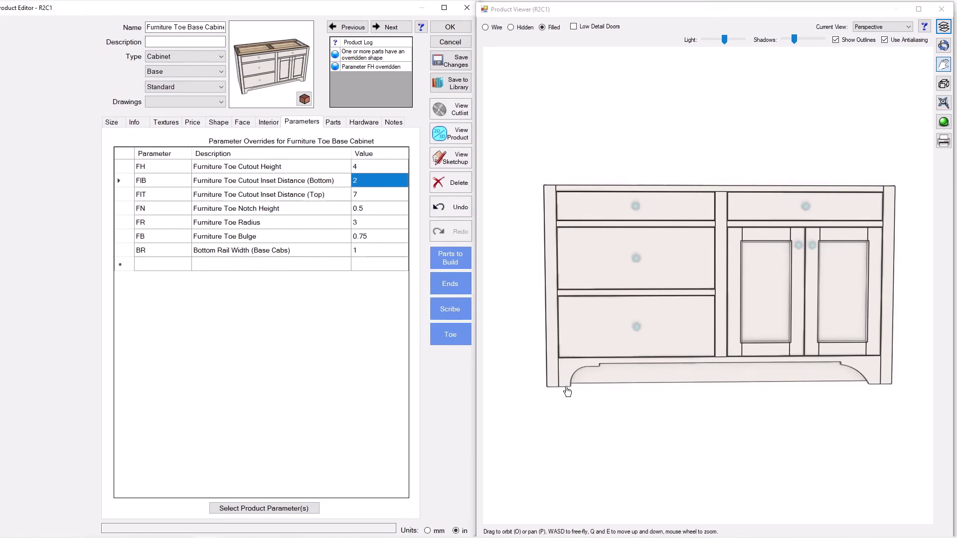
- Set the furniture toe cutout inset distances to 3 at the bottom (FIB) and 10 at the top (FIT)
click(369, 181)
text(3)
key(Return)
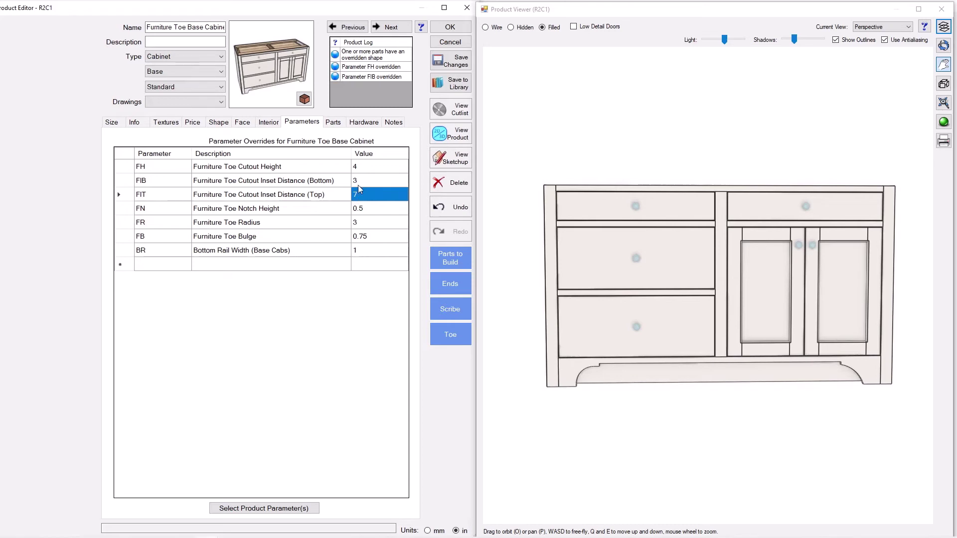
click(358, 184)
click(360, 193)
click(370, 181)
click(376, 193)
text(10)
key(Return)
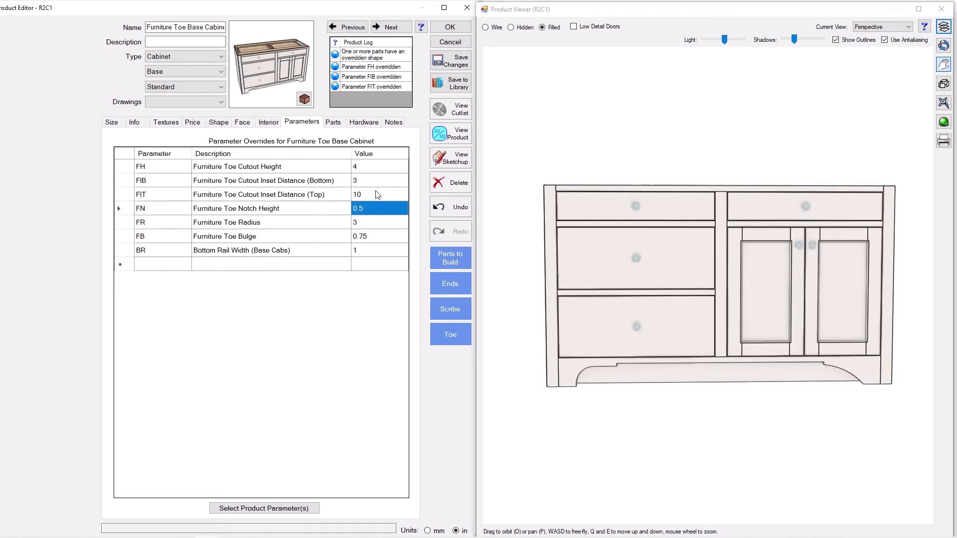
- Set the furniture toe notch height parameter FN to 0.75
click(358, 221)
click(362, 211)
text(0)
key(Return)
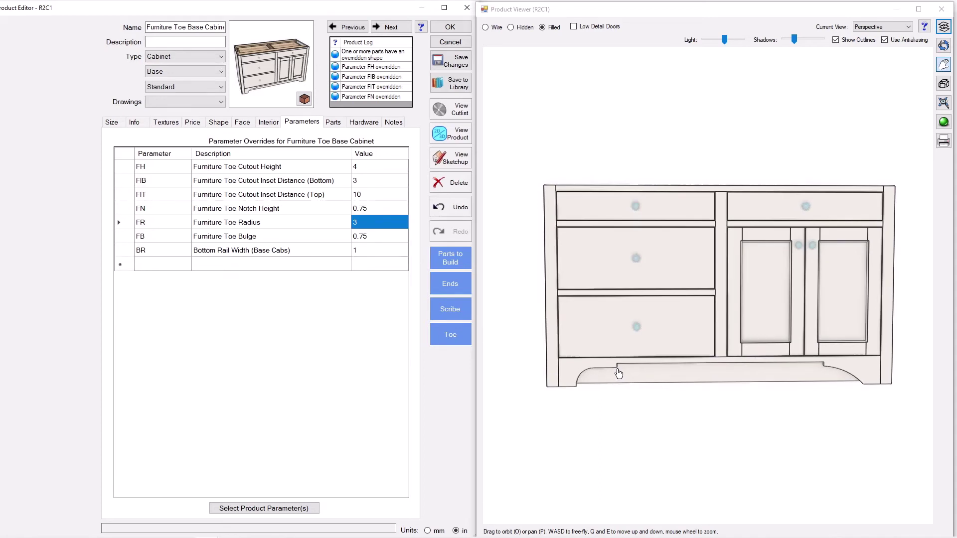
- Test the toe's radius corner by setting the furniture toe radius parameter FR to 2
click(362, 223)
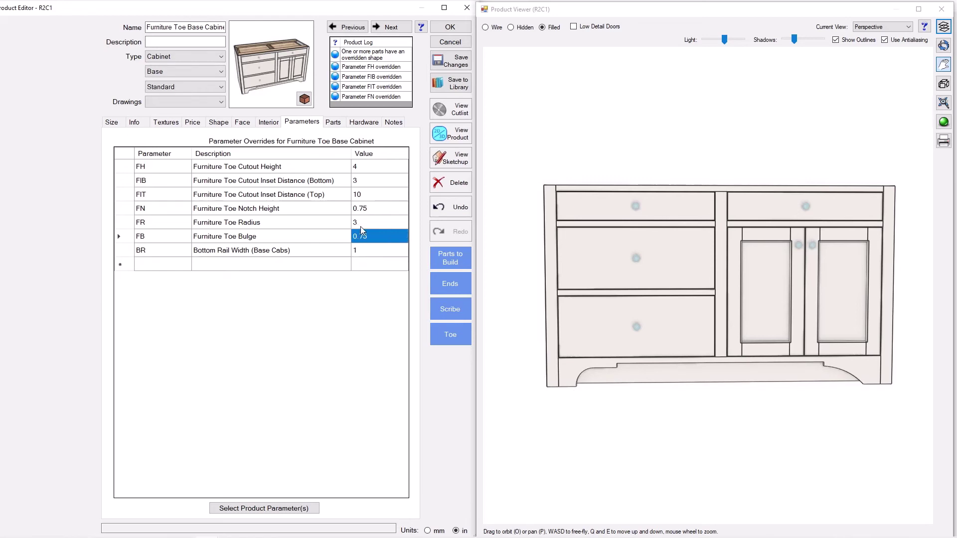
text(.)
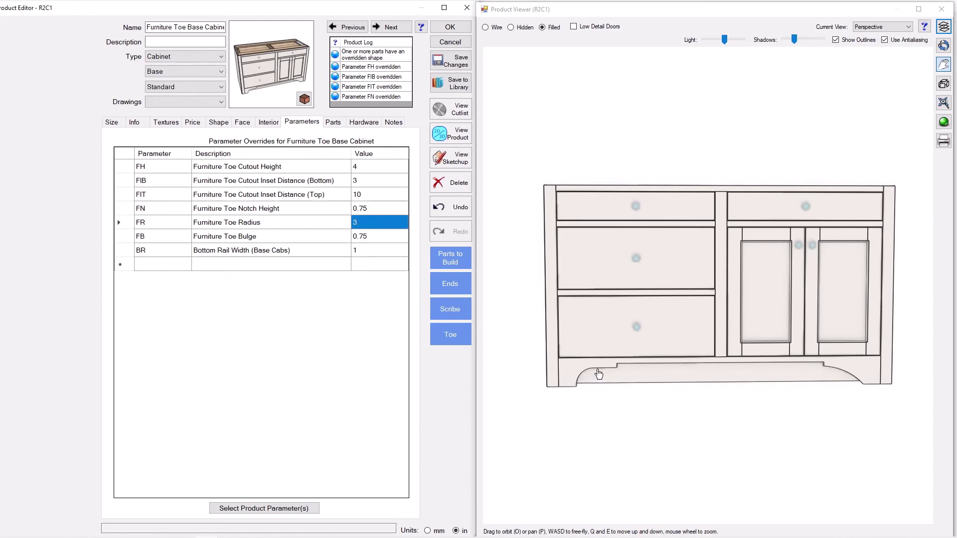
click(375, 223)
text(2)
key(Return)
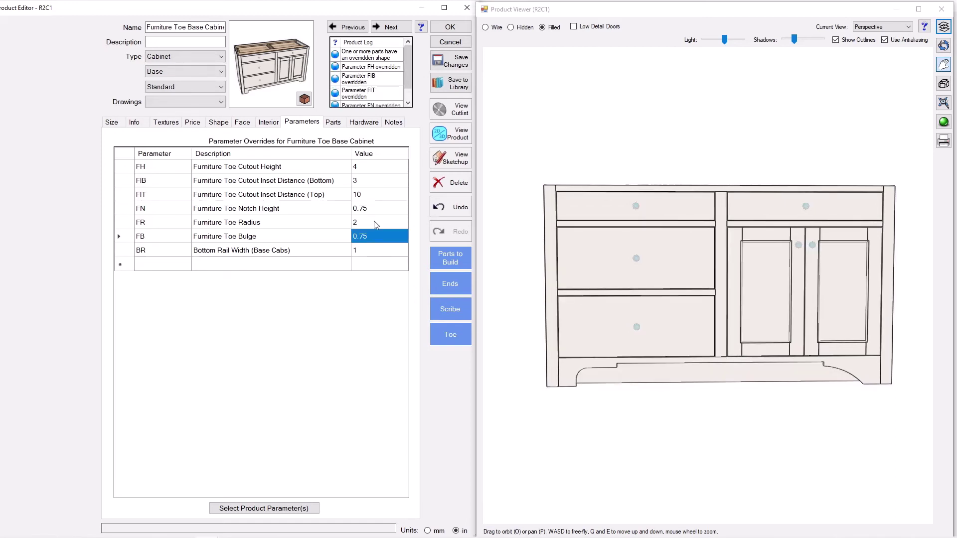
- Set the furniture toe radius parameter FR to 3.25
click(376, 223)
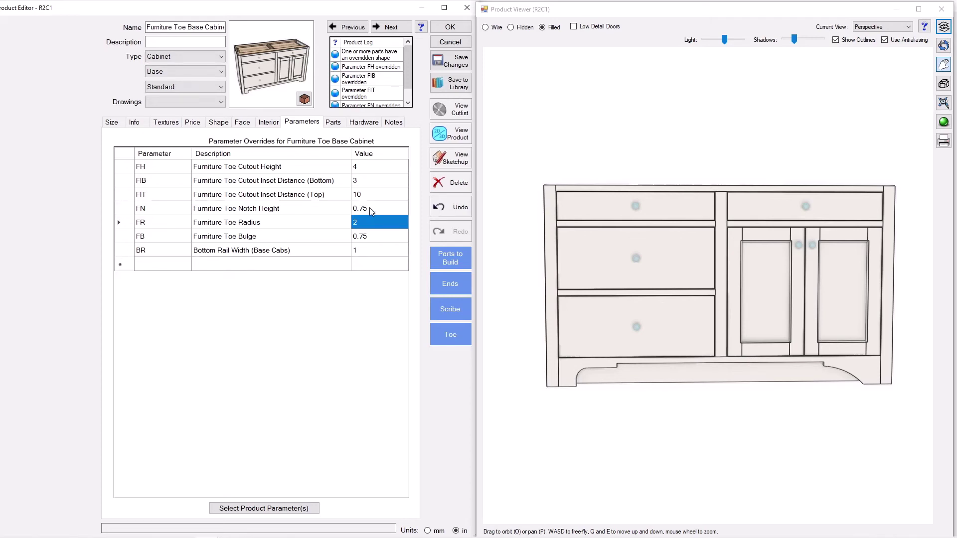
click(362, 223)
key(Return)
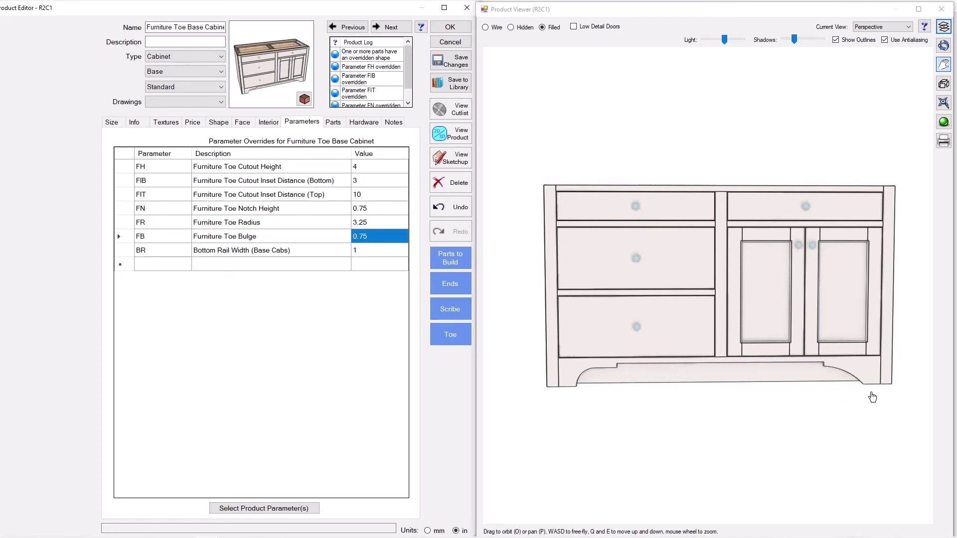
- Test the toe's bulged corner with the furniture toe bulge parameter FB at 1 and at 1.5
click(364, 224)
click(369, 235)
text(1)
key(Return)
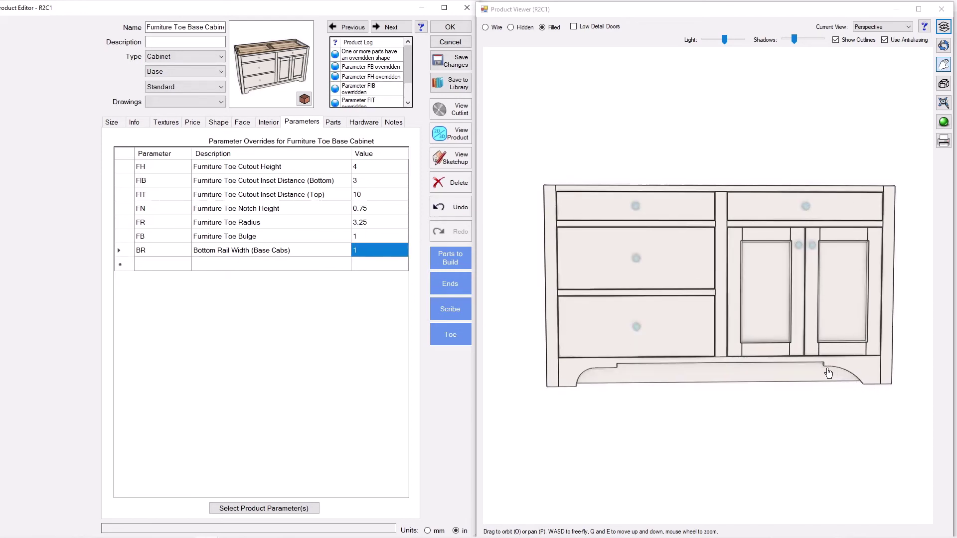
click(394, 237)
click(394, 238)
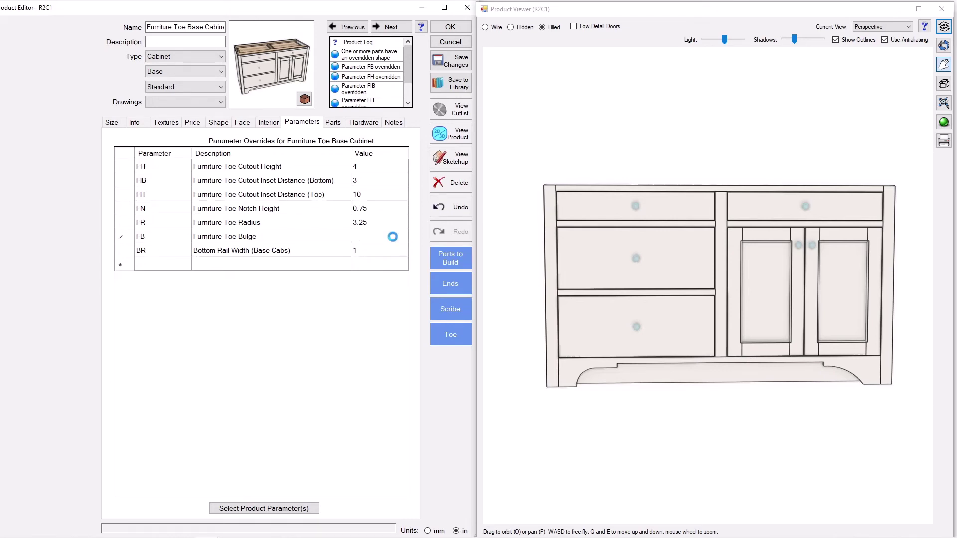
key(Return)
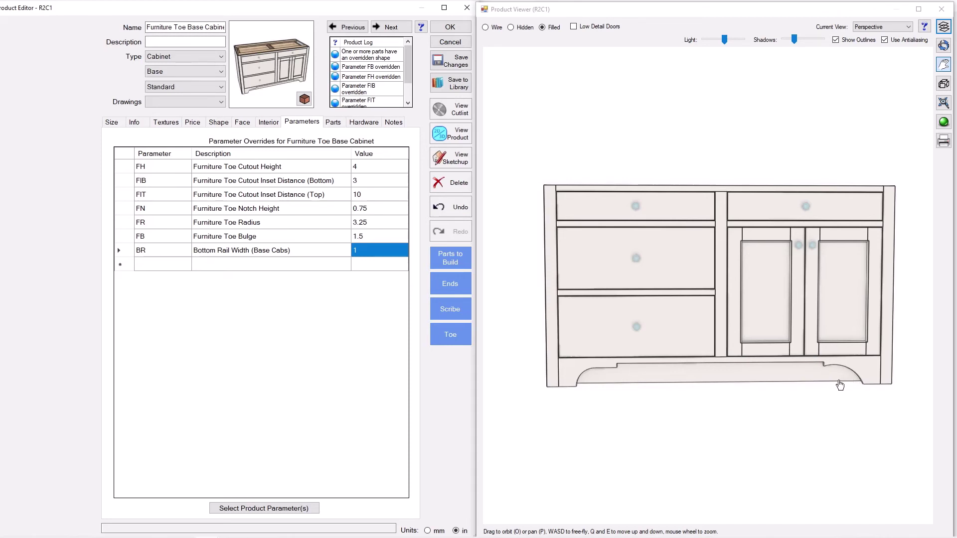
- Restore the furniture toe bulge parameter FB to 0.75
click(363, 240)
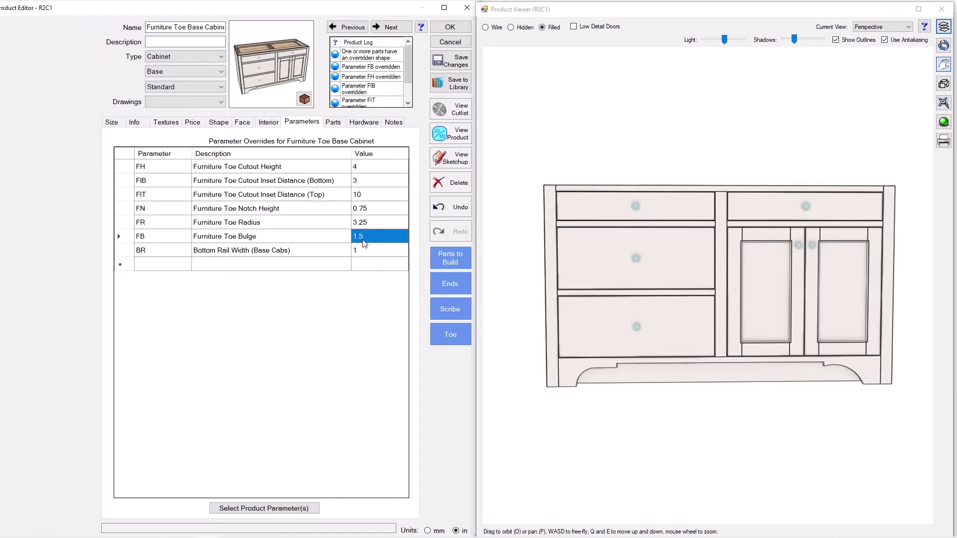
text(0.75)
key(Return)
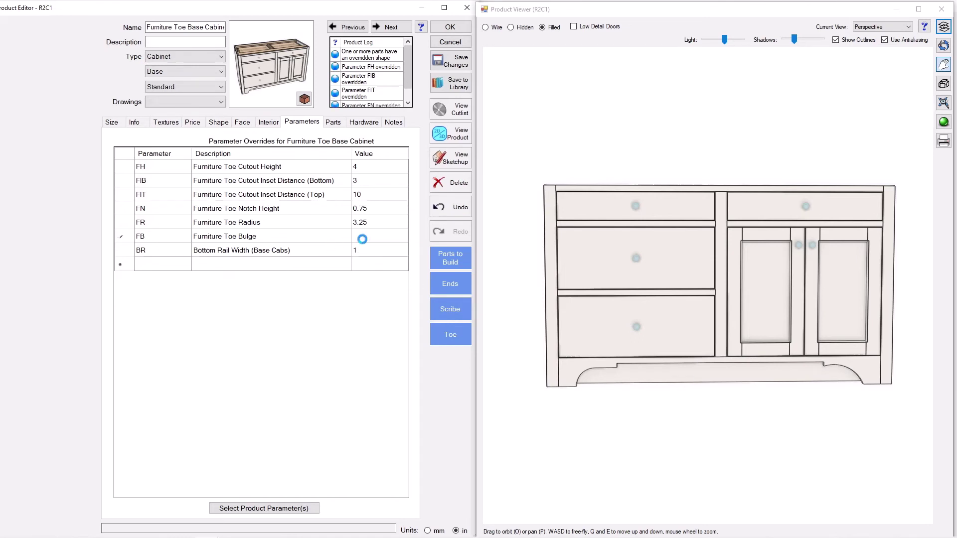
- Change the bottom rail part BR to type FEnd with 3/4 MDF as its material and accept its properties
click(334, 122)
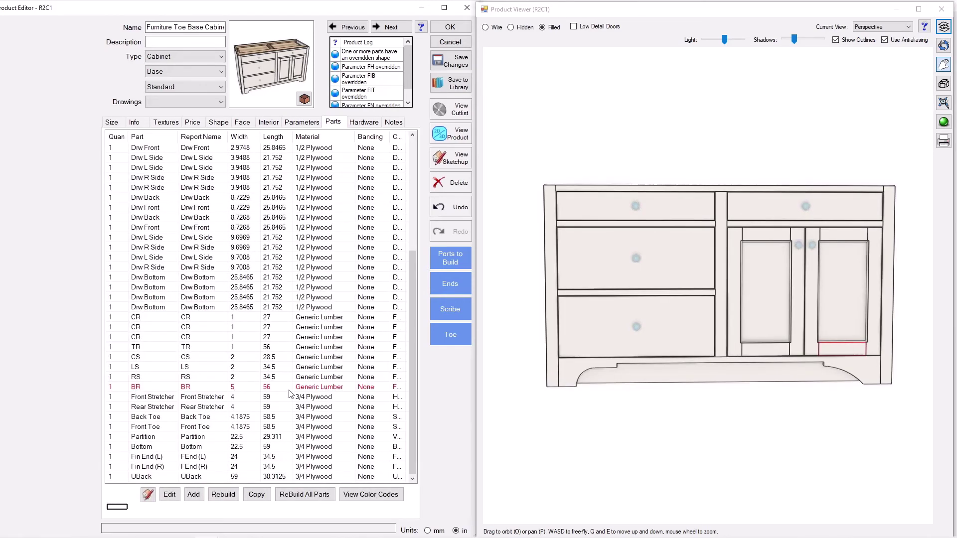
click(337, 392)
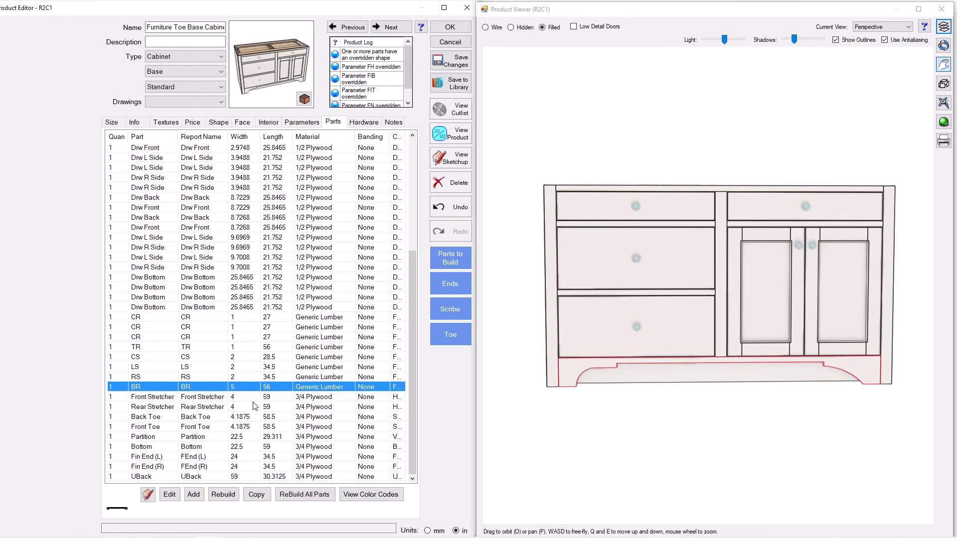
click(169, 495)
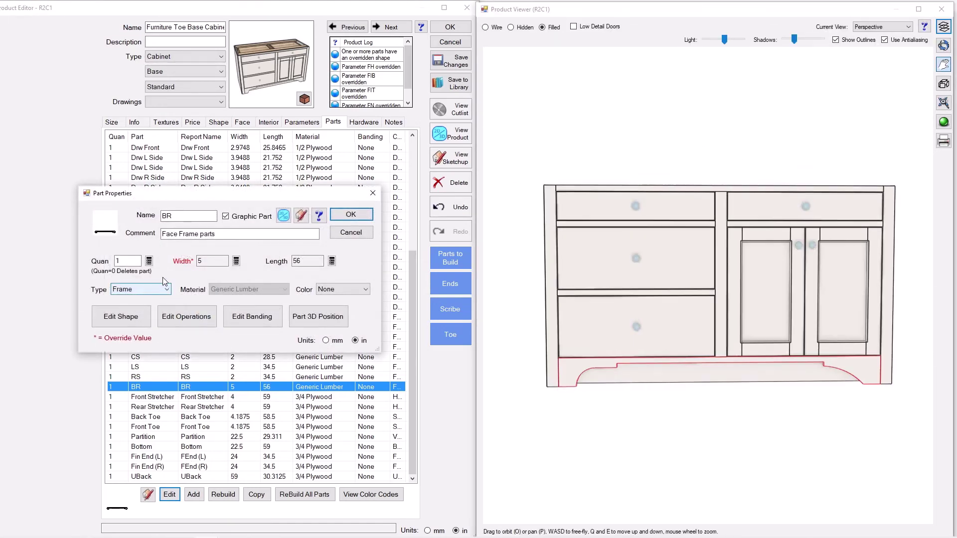
click(167, 290)
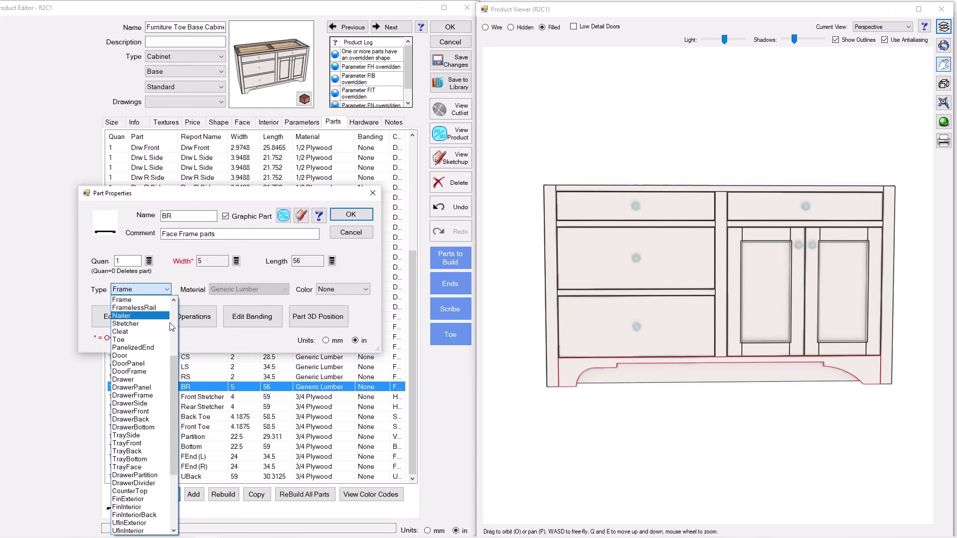
drag(176, 373, 175, 303)
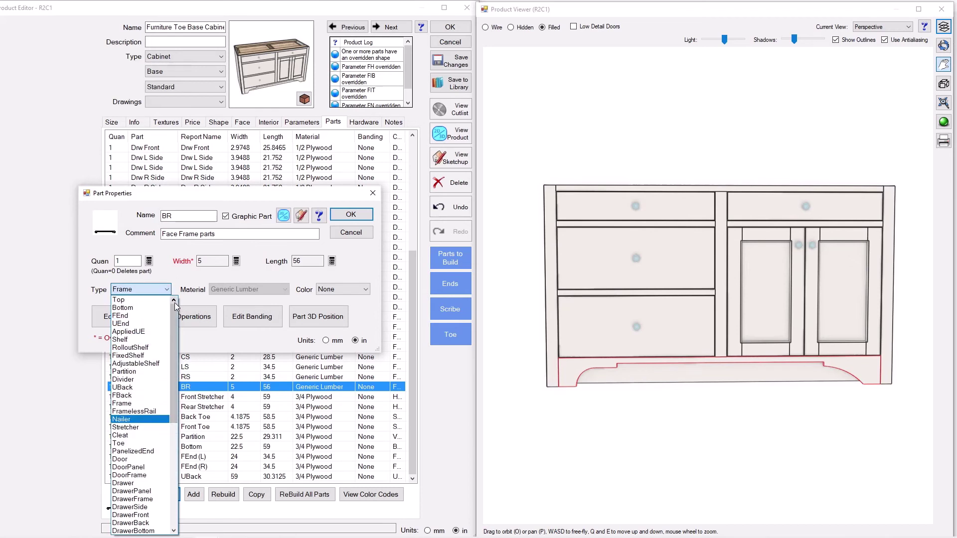
click(133, 317)
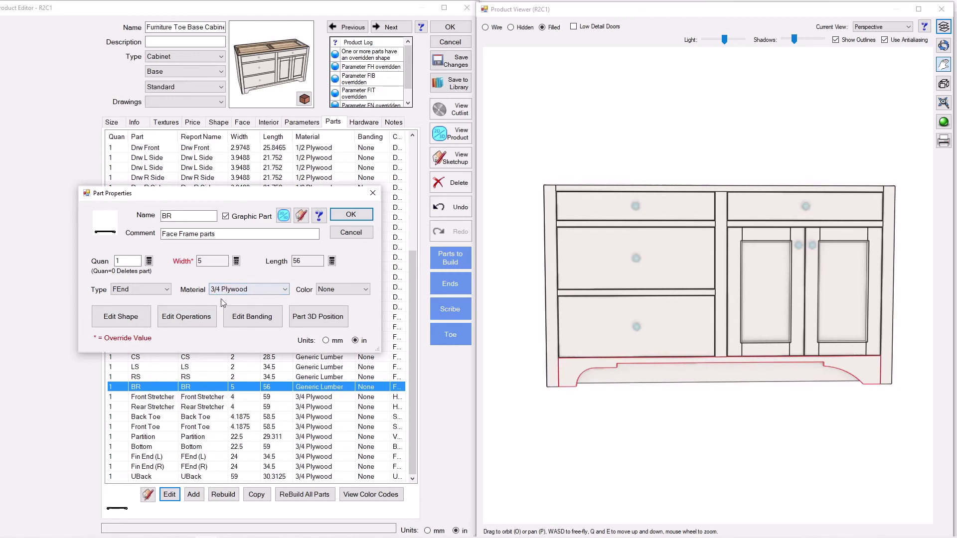
click(284, 290)
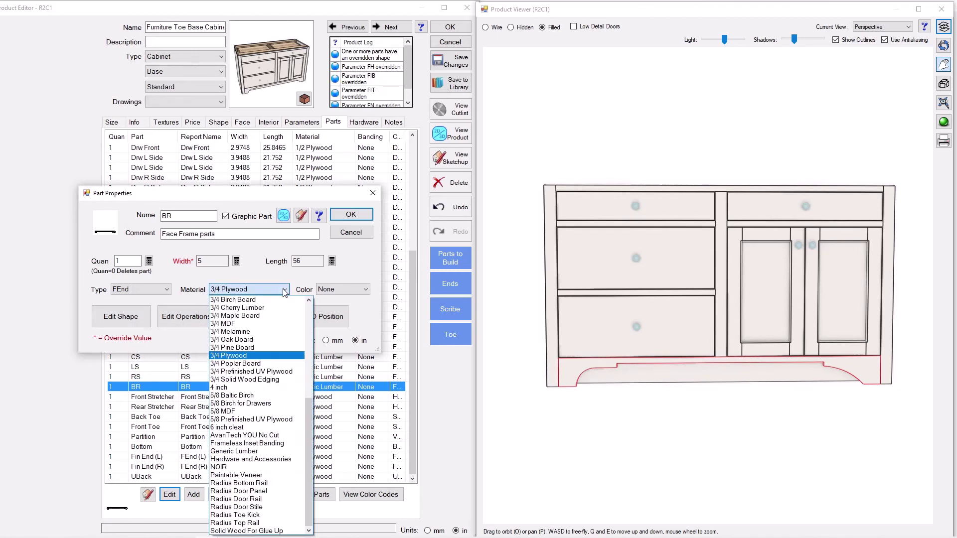
click(240, 324)
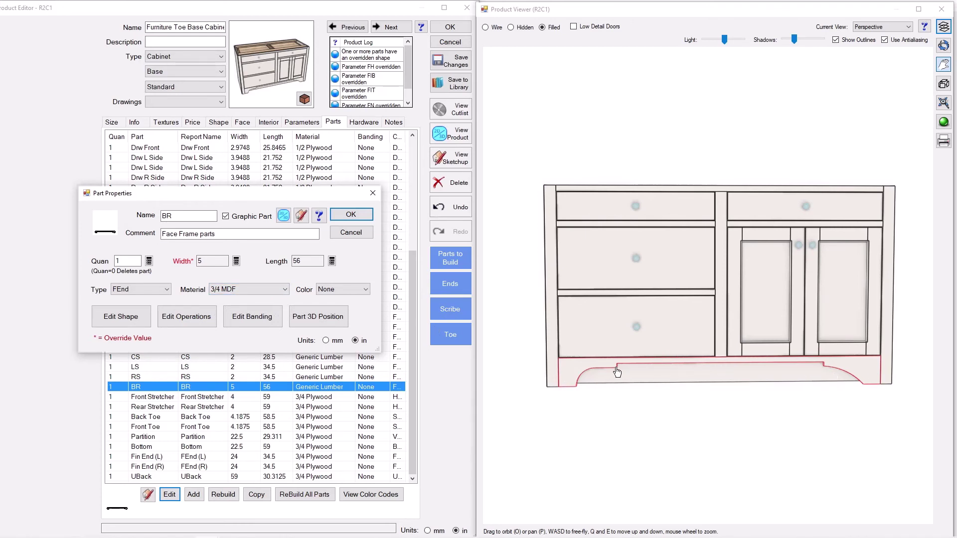
click(351, 216)
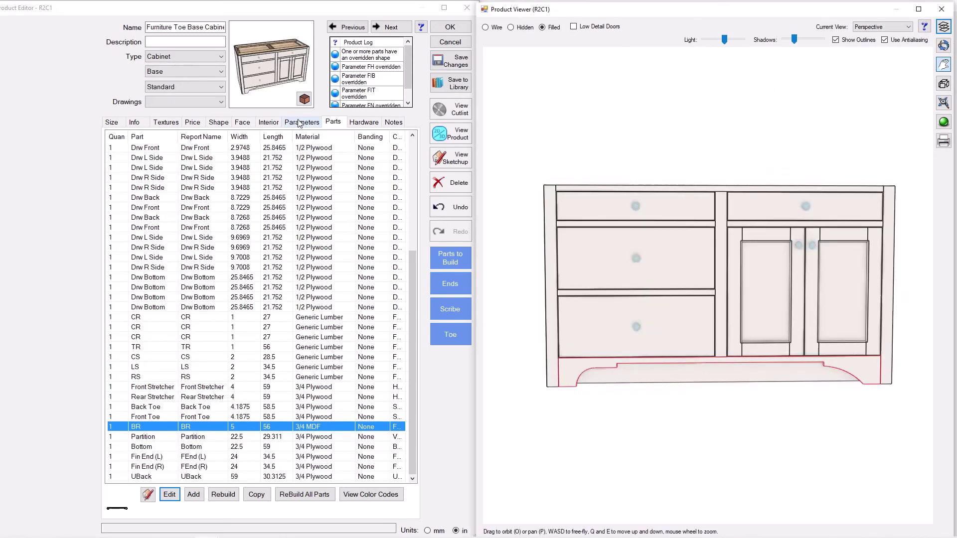
- Set the face frame's bottom rail width to 2 and check the BR width in the product parameters
click(242, 122)
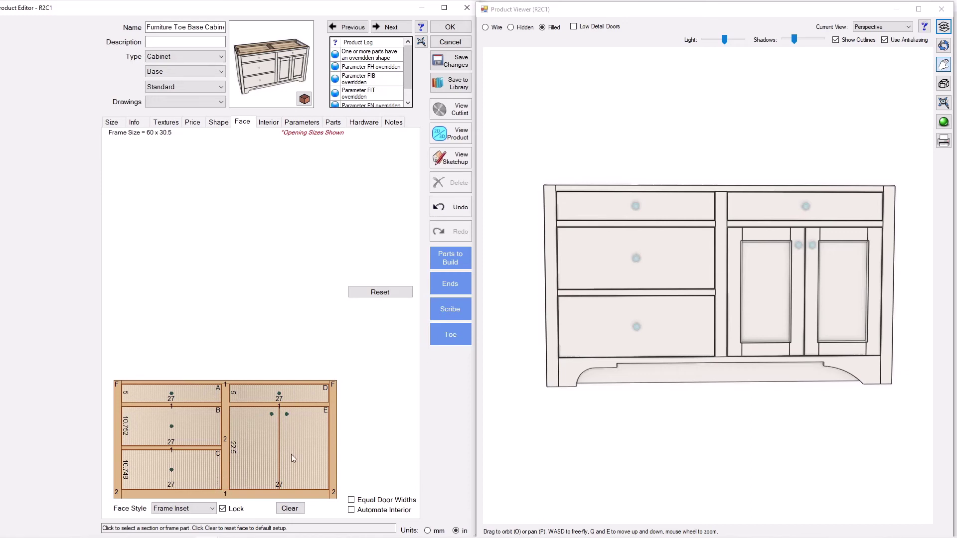
click(224, 494)
double_click(362, 243)
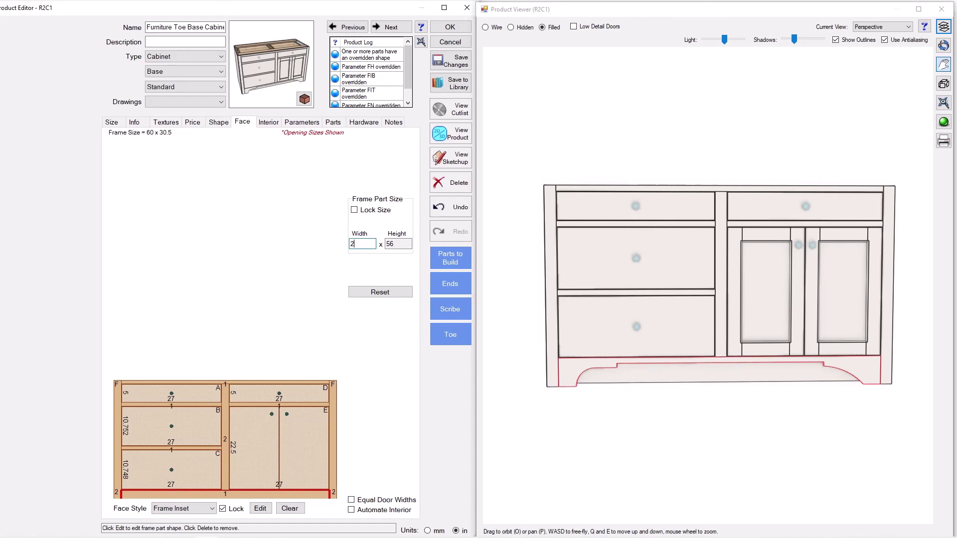
text(2)
key(Return)
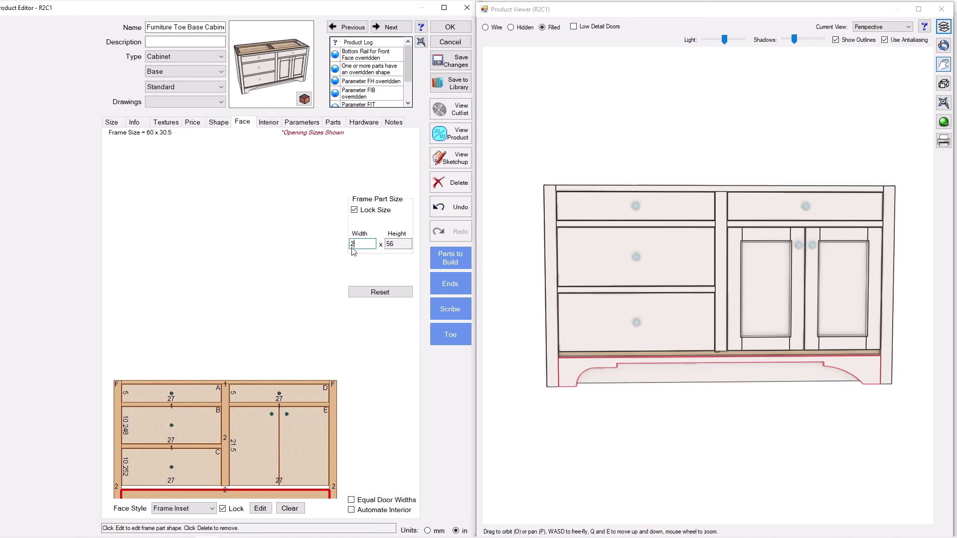
click(299, 124)
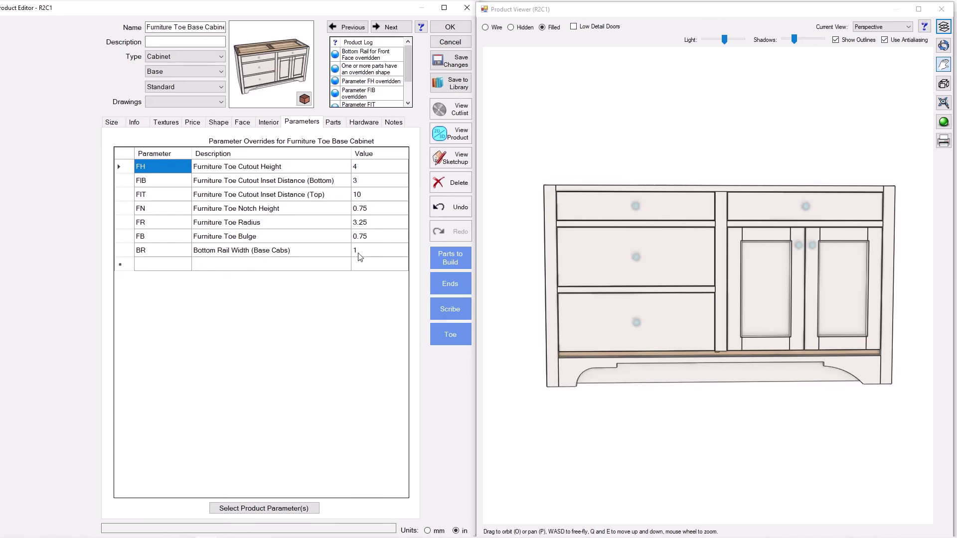
- Clear the cabinet's face layout and reset the bottom rail to its default size
click(243, 123)
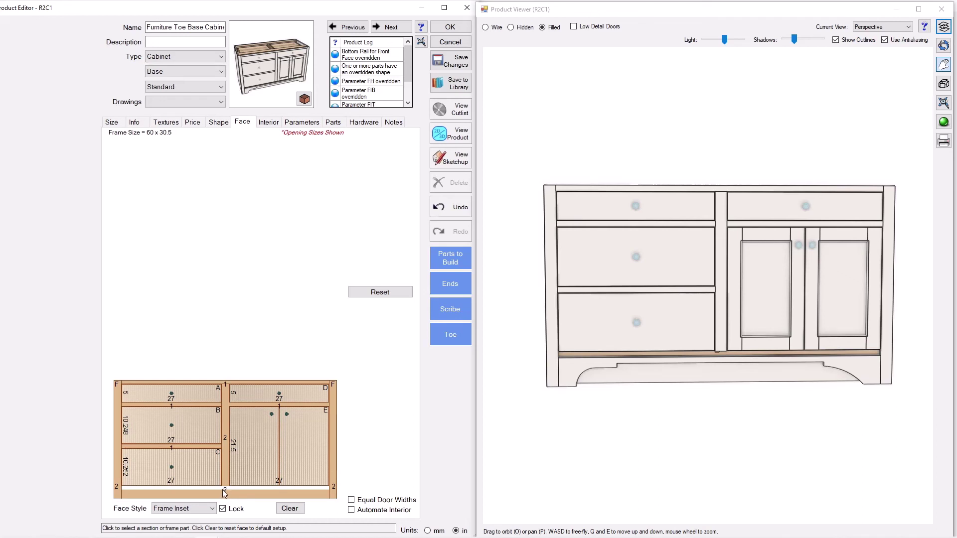
click(290, 509)
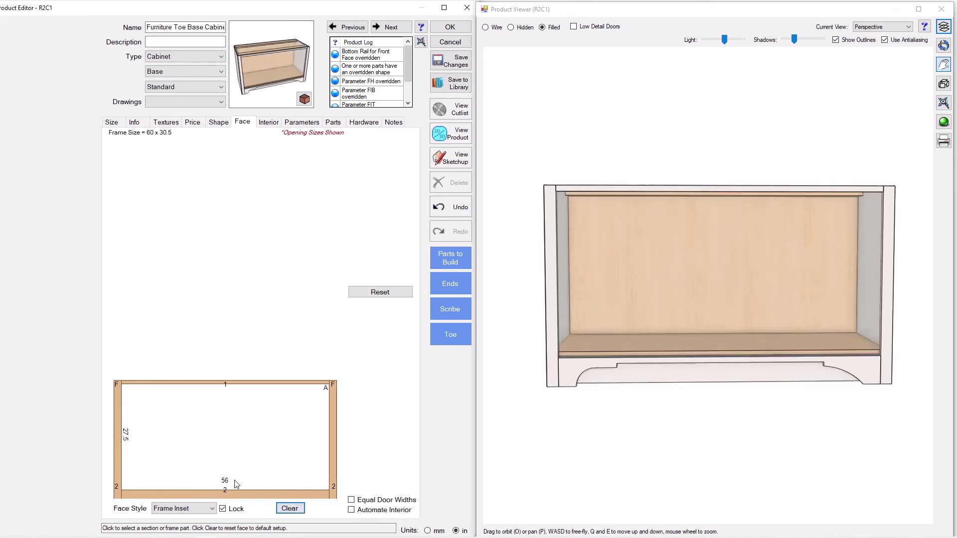
click(226, 491)
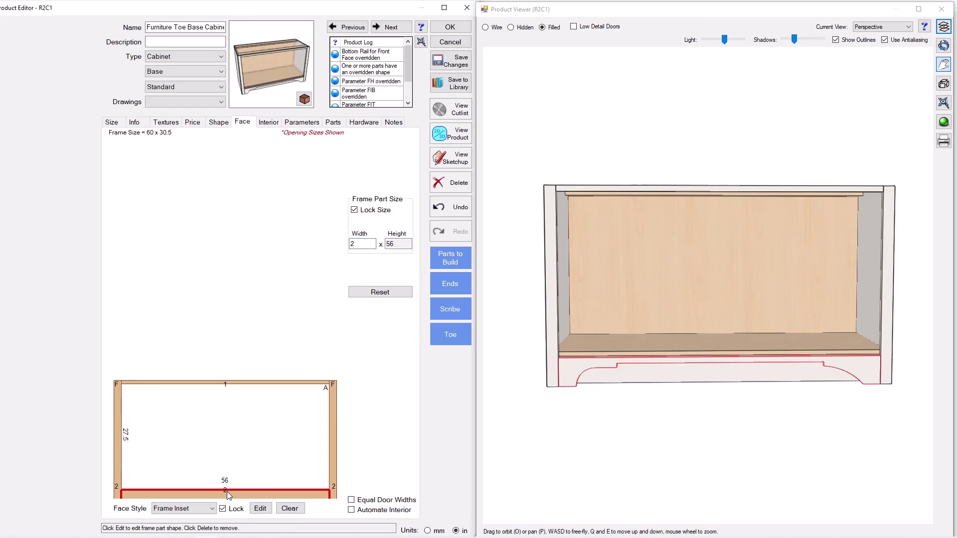
click(387, 296)
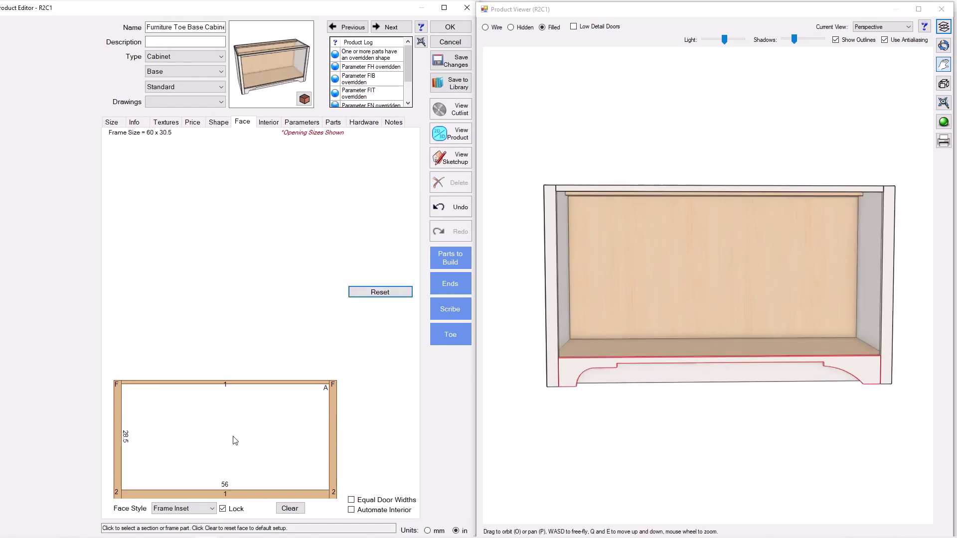
- Split the empty face opening into two side-by-side sections with a vertical divider
click(221, 447)
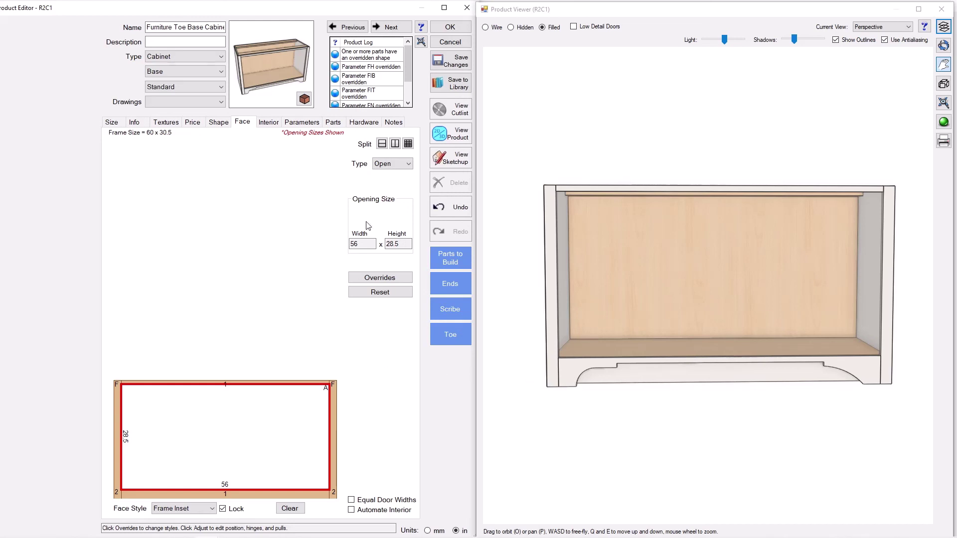
click(395, 143)
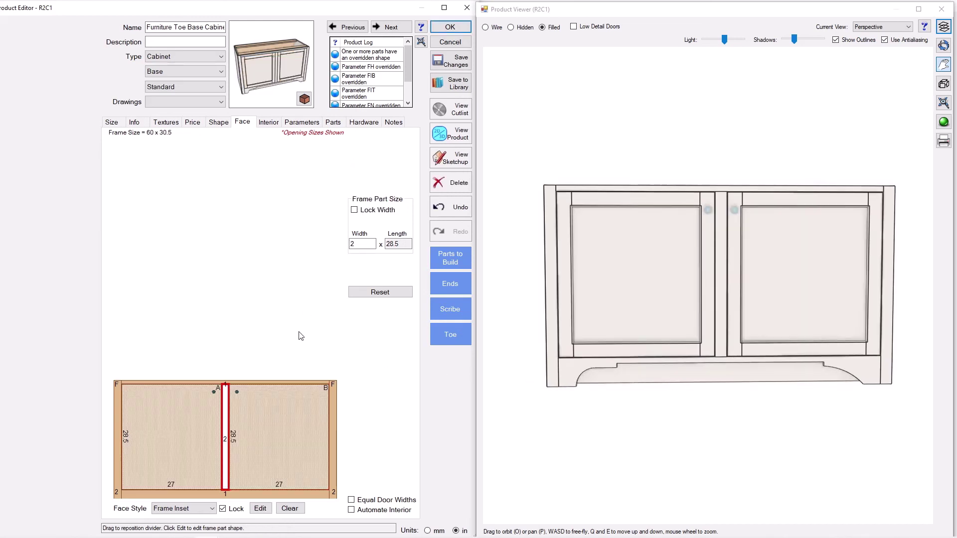
- Split the face's right door opening into two stacked drawers and set the upper drawer opening's height to 5
click(277, 415)
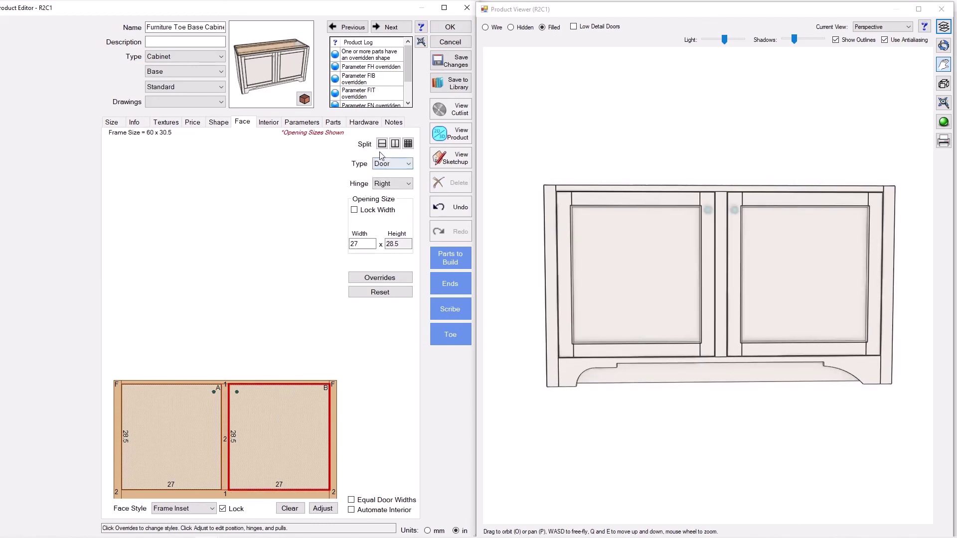
click(382, 144)
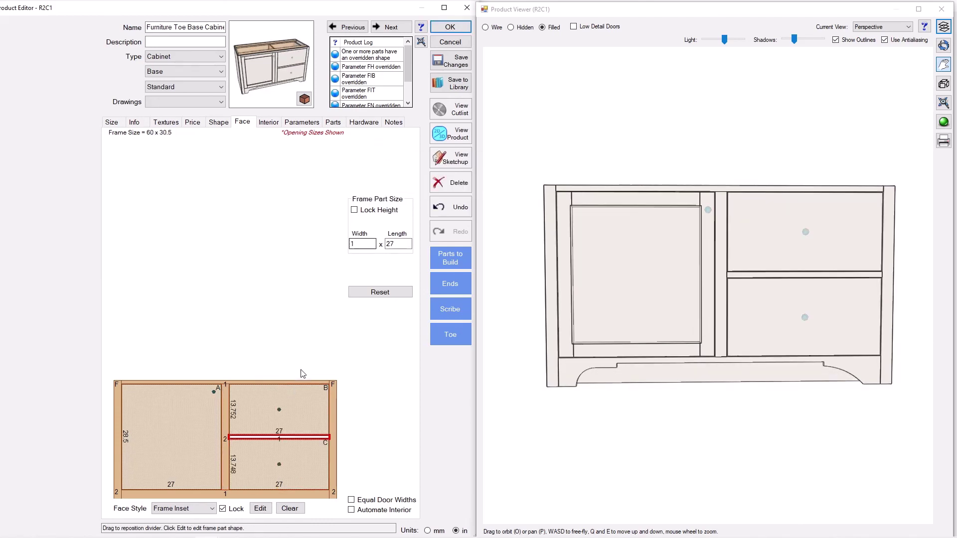
click(289, 408)
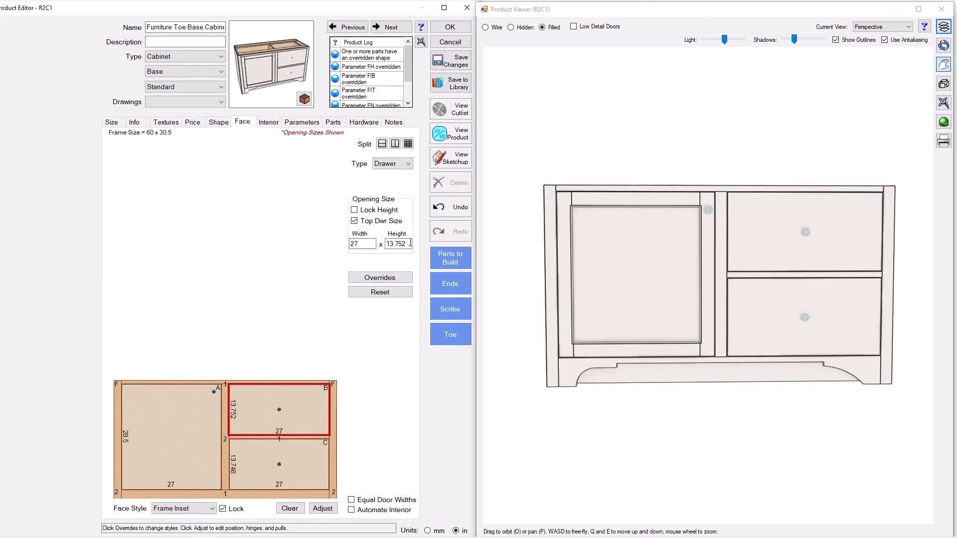
text(5)
key(Return)
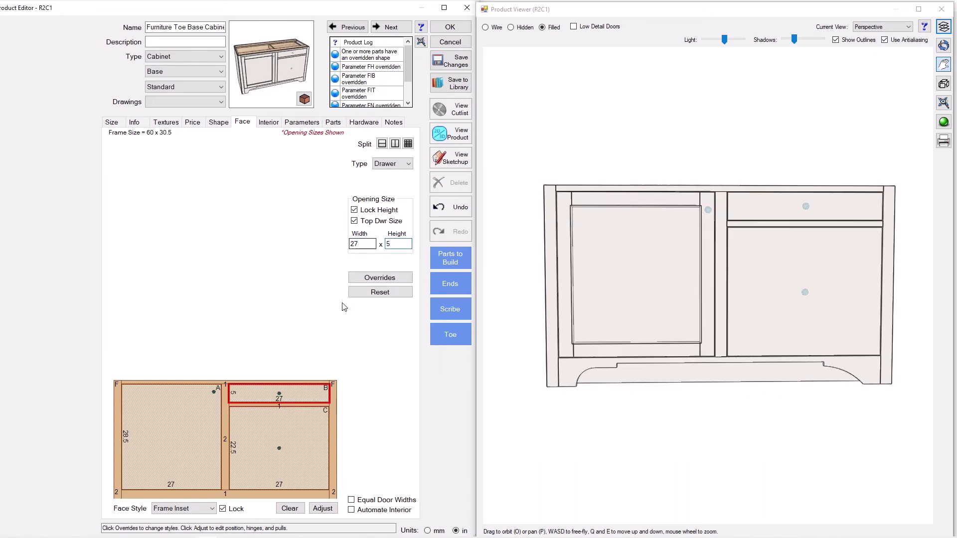
- Change the opening below the right-hand drawer from a drawer to a pair of doors
click(300, 456)
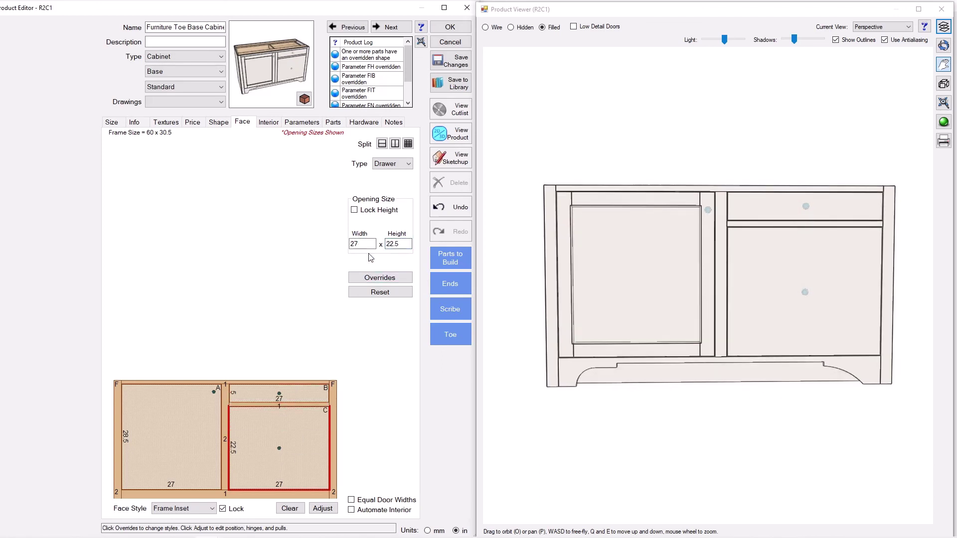
click(393, 164)
click(391, 172)
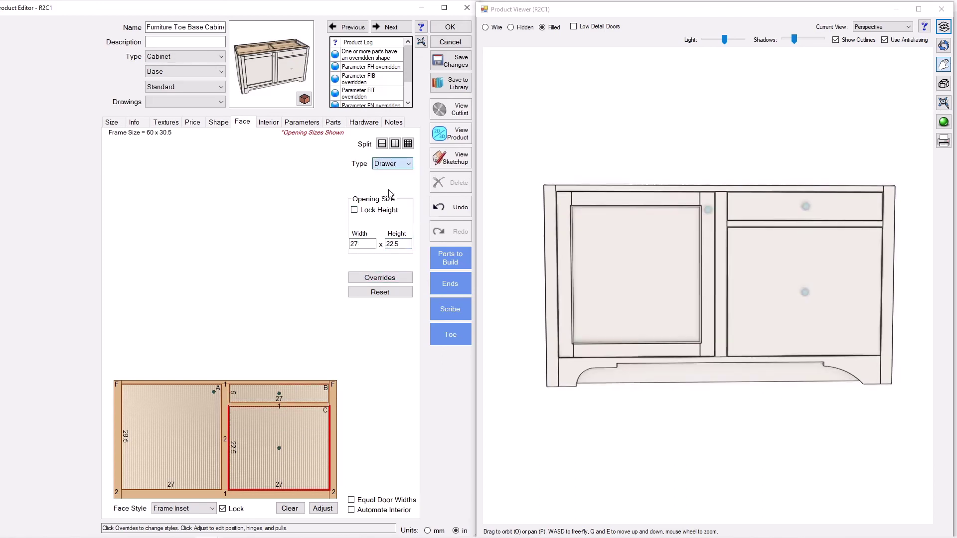
- Divide the face's left opening into three stacked drawers, with the top drawer opening's height set to 5
click(168, 415)
click(382, 144)
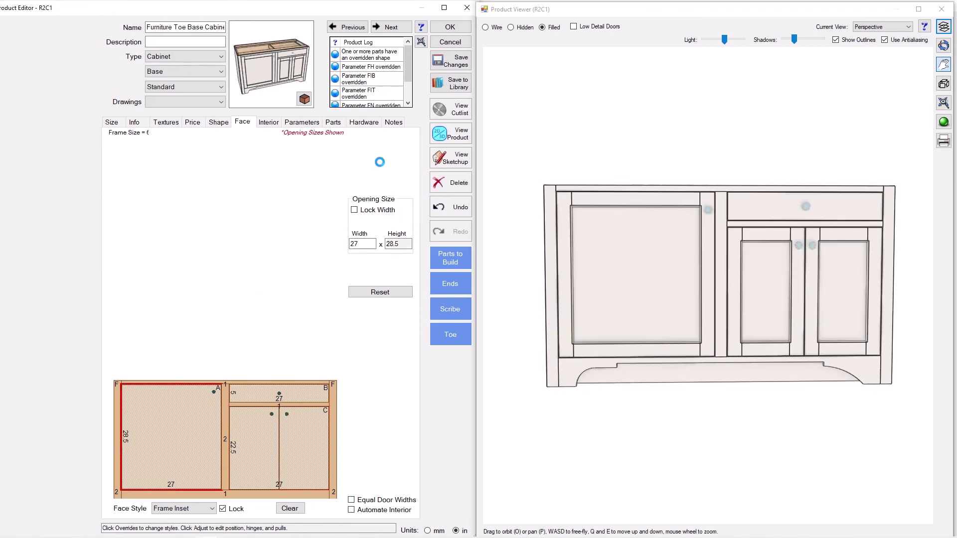
click(185, 401)
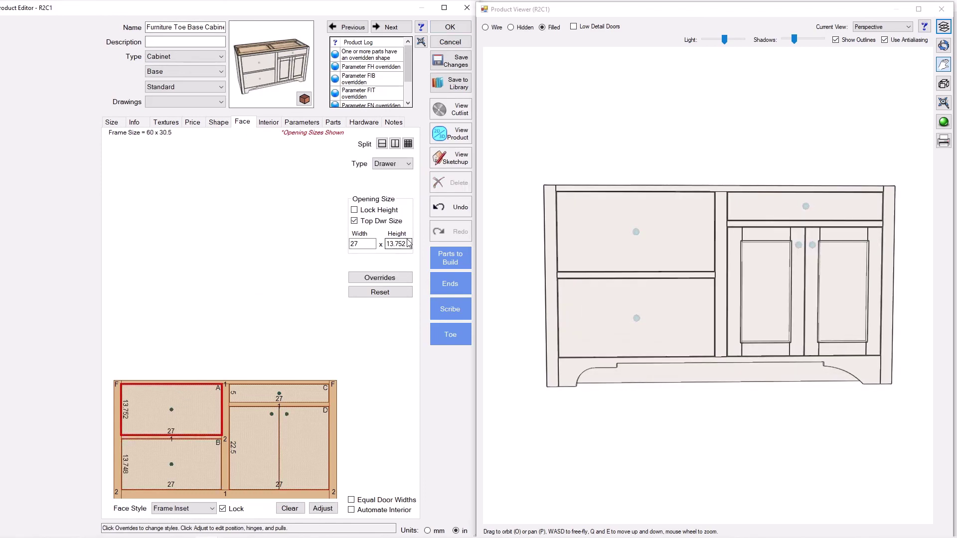
text(5)
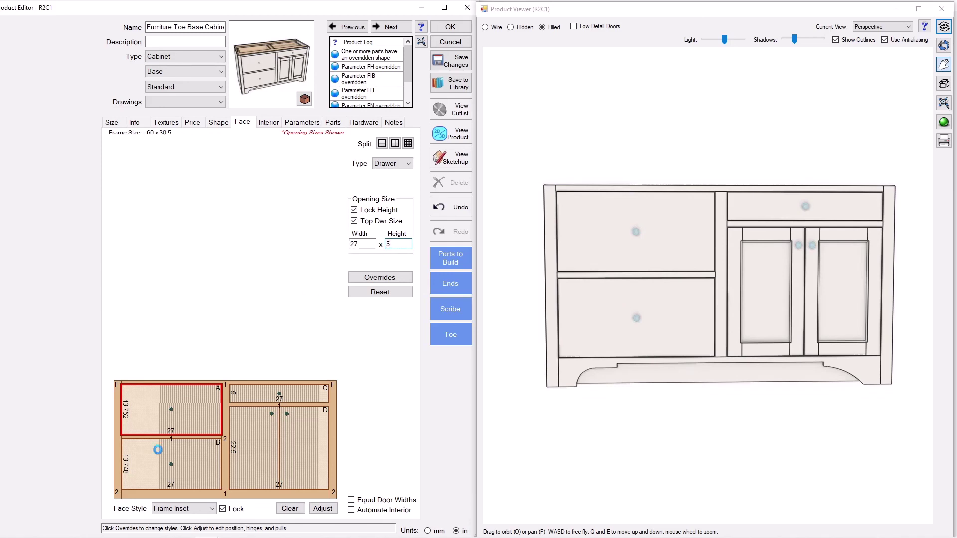
key(Return)
click(164, 458)
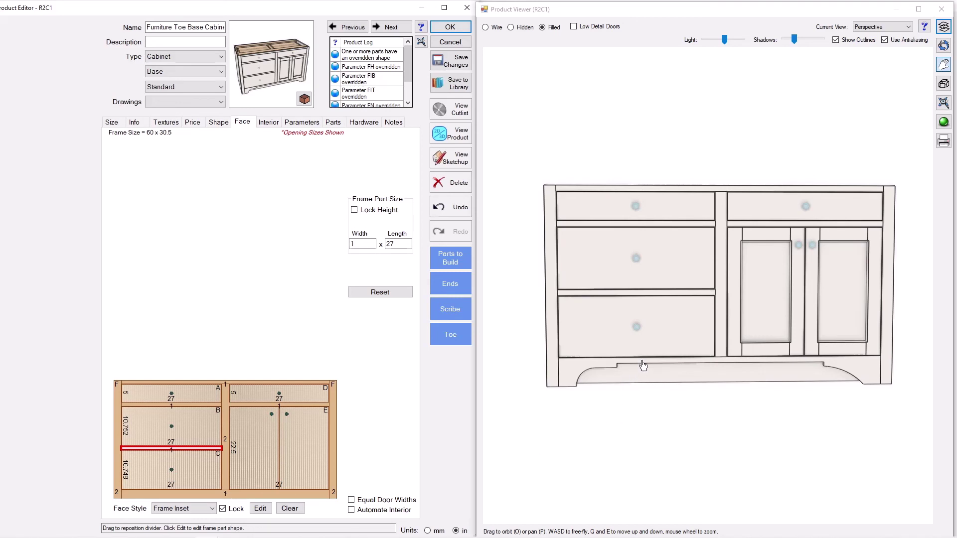
- Set the bottom rail width parameter BR to 2, check the face layout, and return to the parameter overrides
click(307, 124)
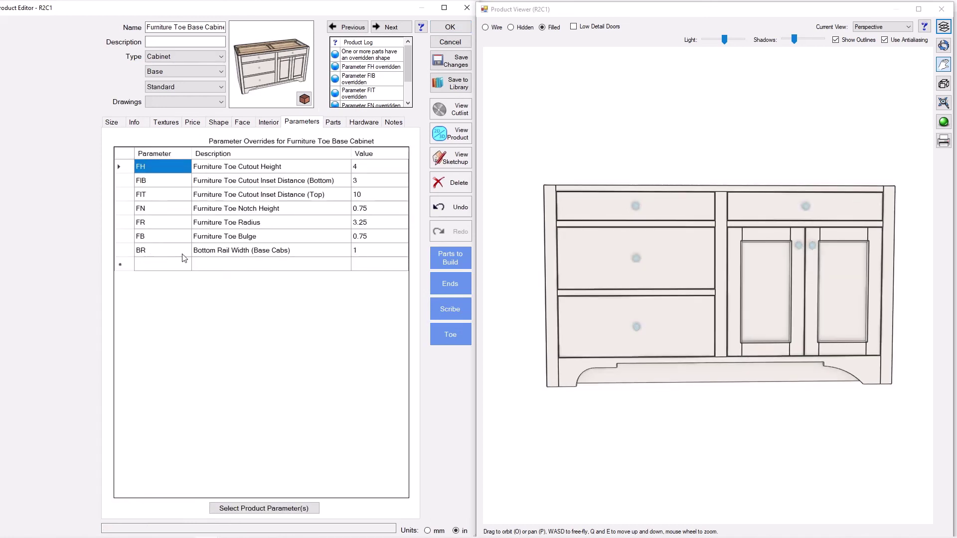
click(374, 252)
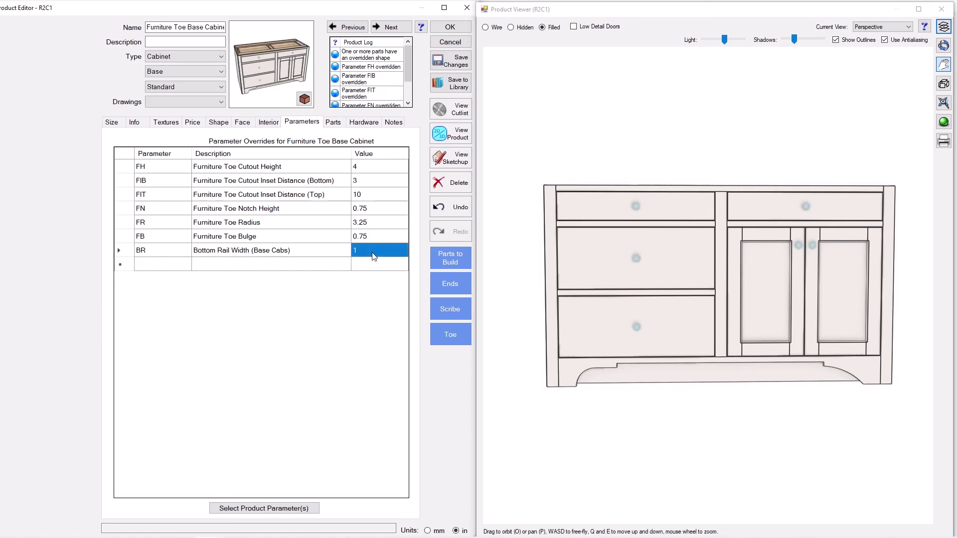
text(2)
key(Return)
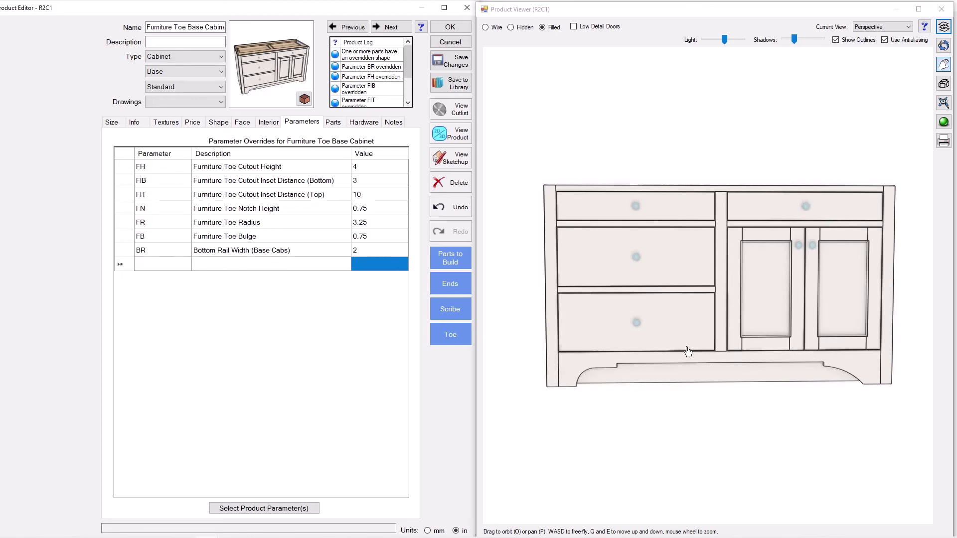
click(243, 122)
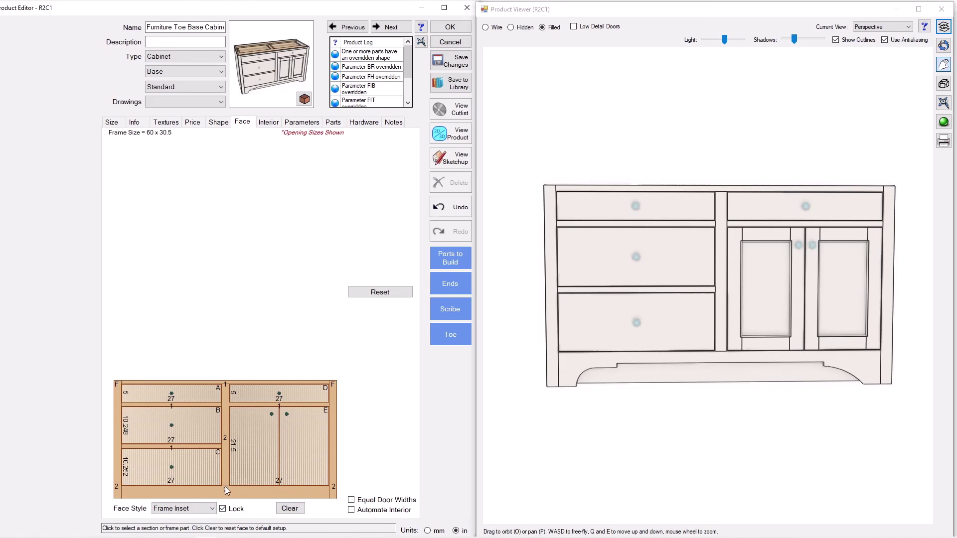
click(301, 125)
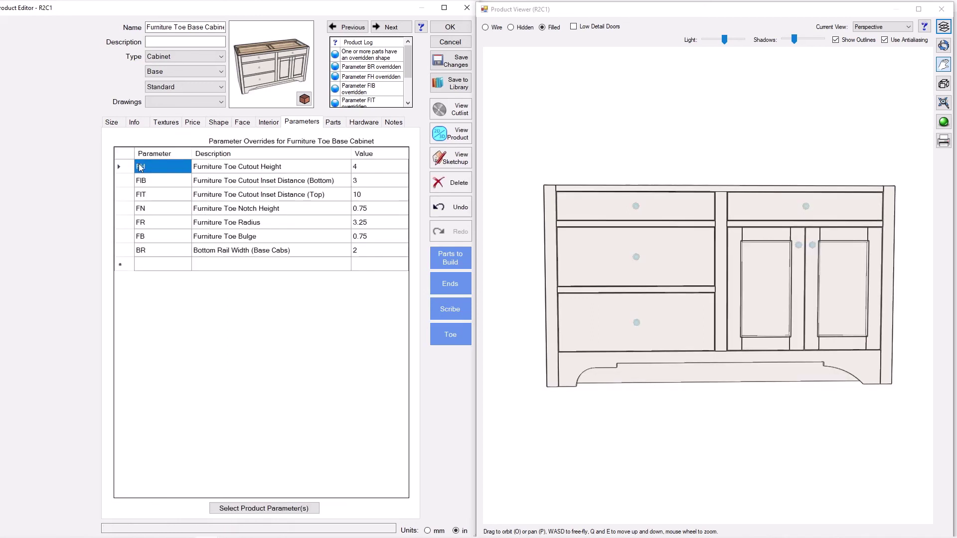